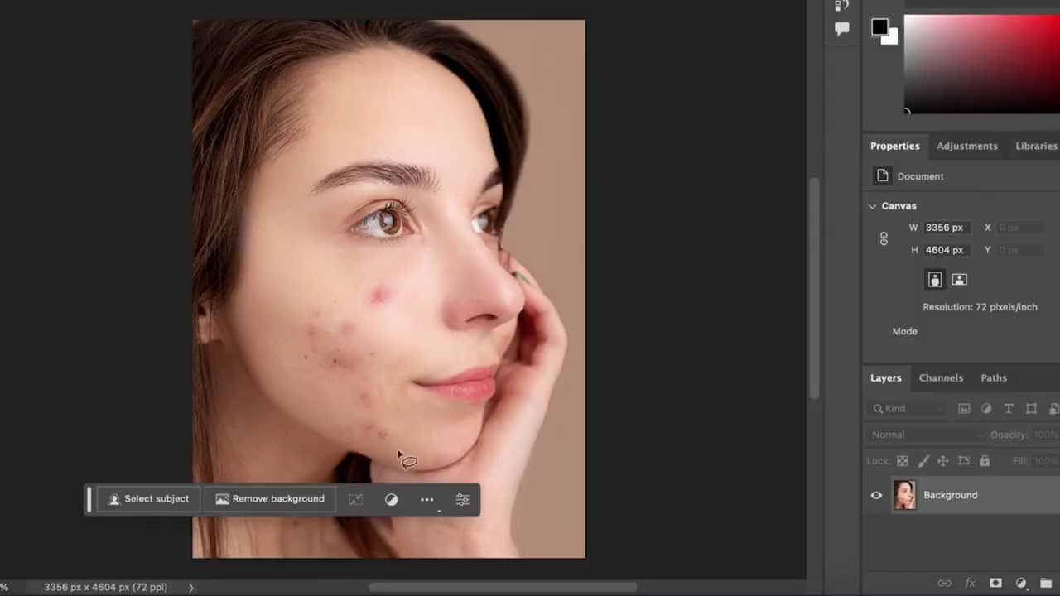
Lasso the blemished cheek and Generative Fill it with the prompt 'remove blemishes'
{"action": "left_click_drag", "start_coordinate": [386, 453], "coordinate": [405, 440]}
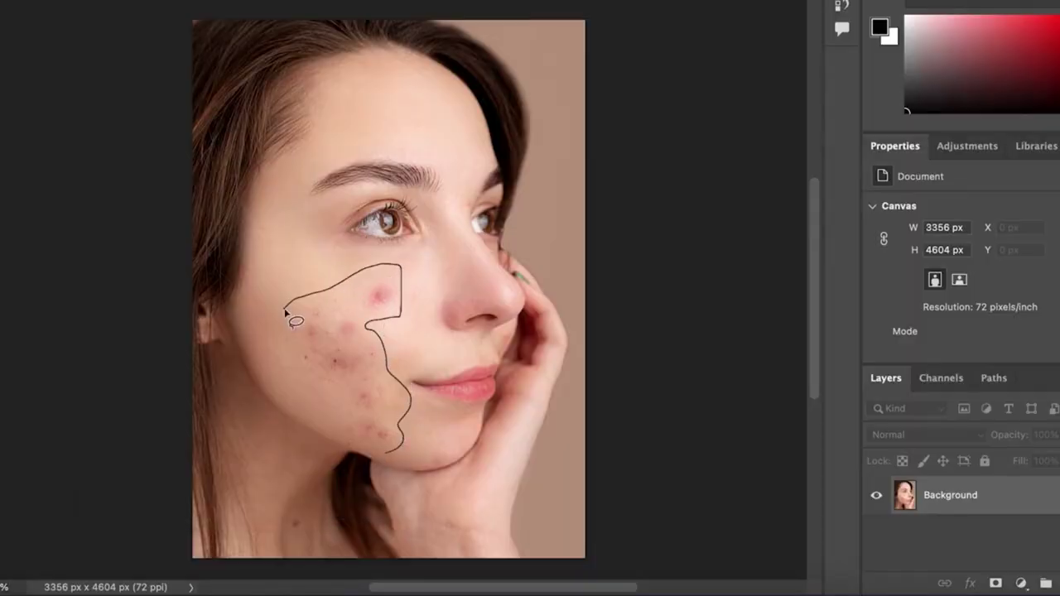
{"action": "left_click_drag", "start_coordinate": [390, 454], "coordinate": [386, 453]}
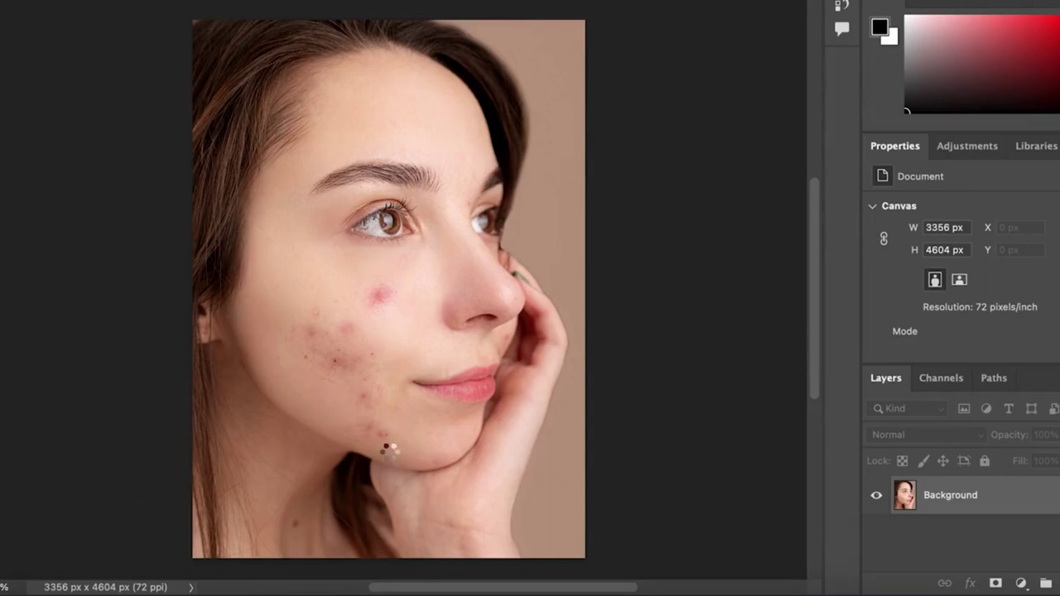
{"action": "left_click", "coordinate": [216, 478]}
{"action": "type", "text": "remove blemishes"}
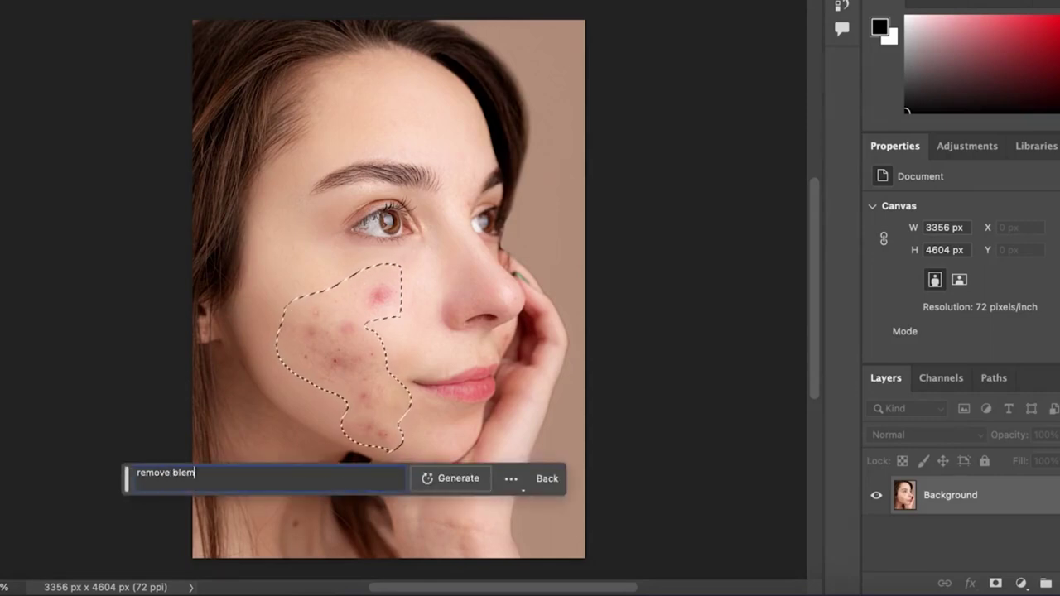
{"action": "left_click", "coordinate": [443, 478]}
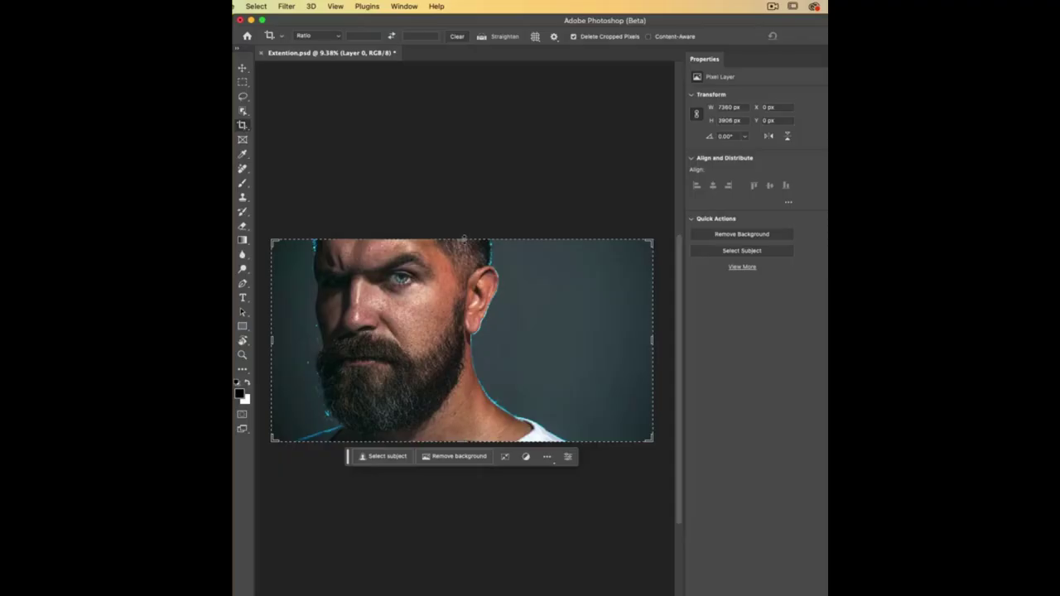
Crop the canvas taller, select the empty top and bottom strips, and generatively fill them
{"action": "left_click_drag", "start_coordinate": [463, 239], "coordinate": [474, 112]}
{"action": "key", "text": "Return"}
{"action": "left_click", "coordinate": [242, 83]}
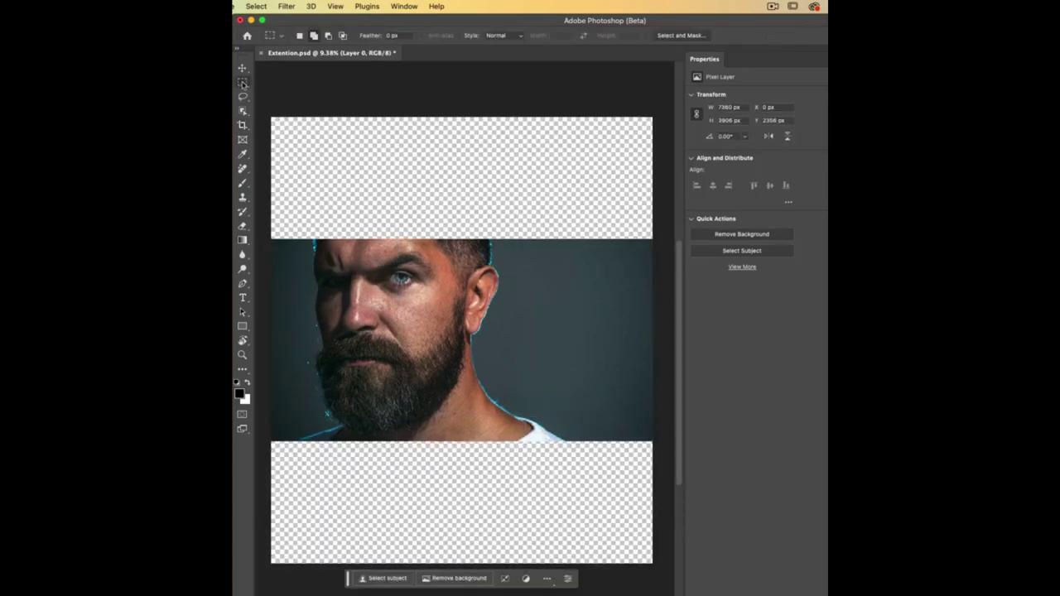
{"action": "left_click_drag", "start_coordinate": [263, 109], "coordinate": [654, 240]}
{"action": "left_click_drag", "start_coordinate": [271, 439], "coordinate": [653, 570]}
{"action": "left_click", "coordinate": [378, 578]}
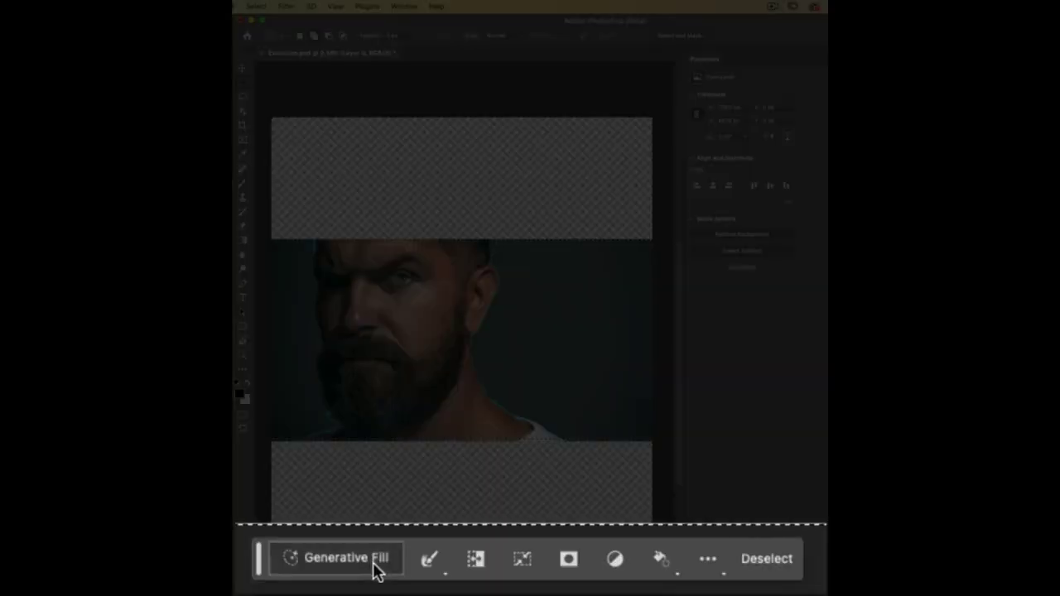
{"action": "left_click", "coordinate": [525, 578]}
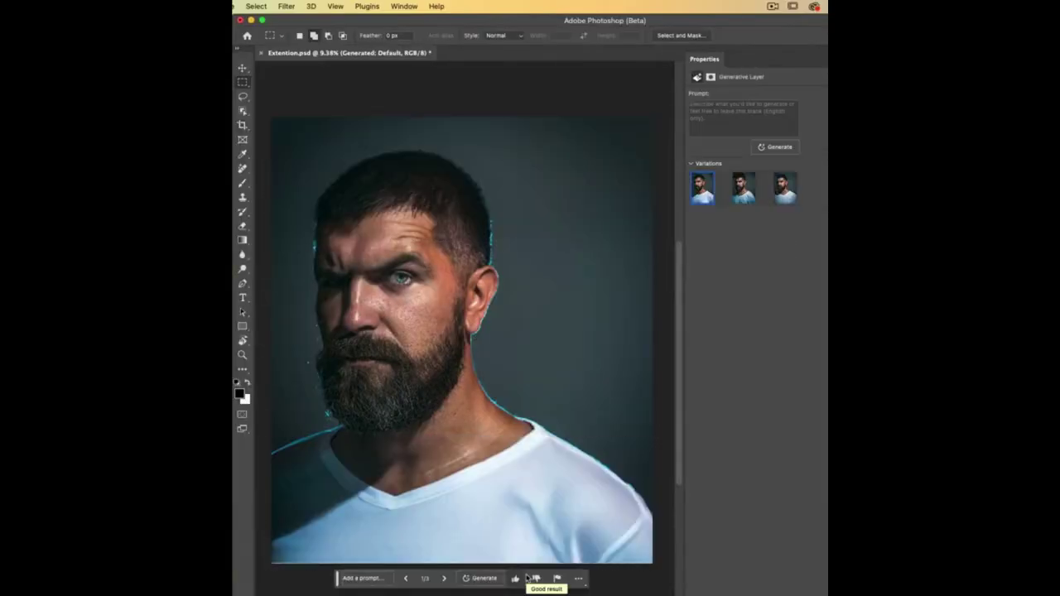
Compare the three variations, keep the first, and toggle the generated layer's visibility
{"action": "left_click", "coordinate": [743, 188]}
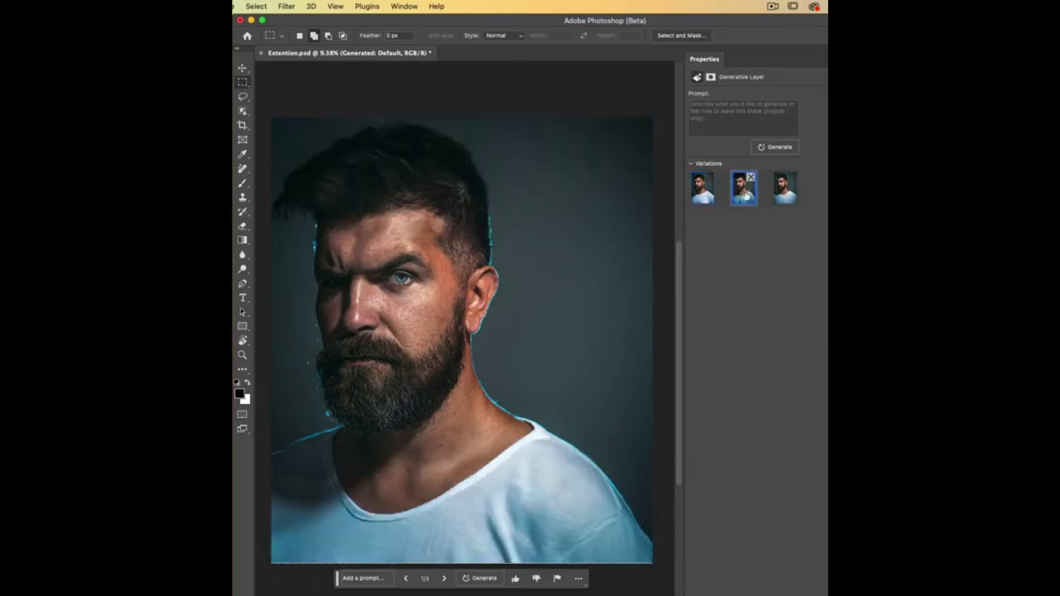
{"action": "left_click", "coordinate": [789, 189]}
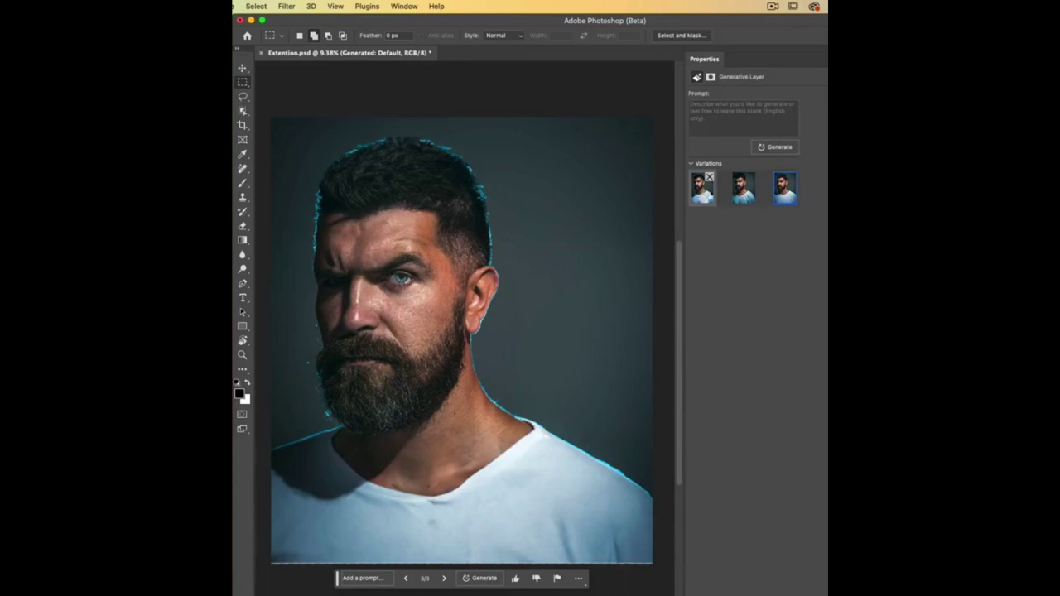
{"action": "left_click", "coordinate": [701, 189]}
{"action": "key", "text": "F7"}
{"action": "left_click_drag", "start_coordinate": [671, 116], "coordinate": [571, 95]}
{"action": "left_click", "coordinate": [565, 163]}
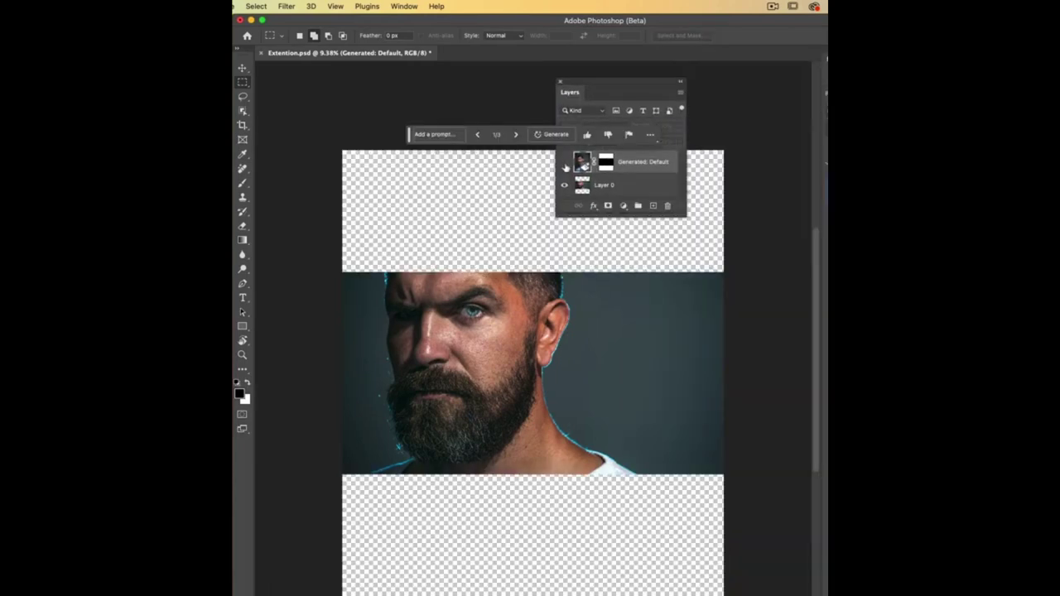
{"action": "left_click", "coordinate": [565, 163]}
{"action": "left_click", "coordinate": [565, 163]}
{"action": "left_click", "coordinate": [565, 164]}
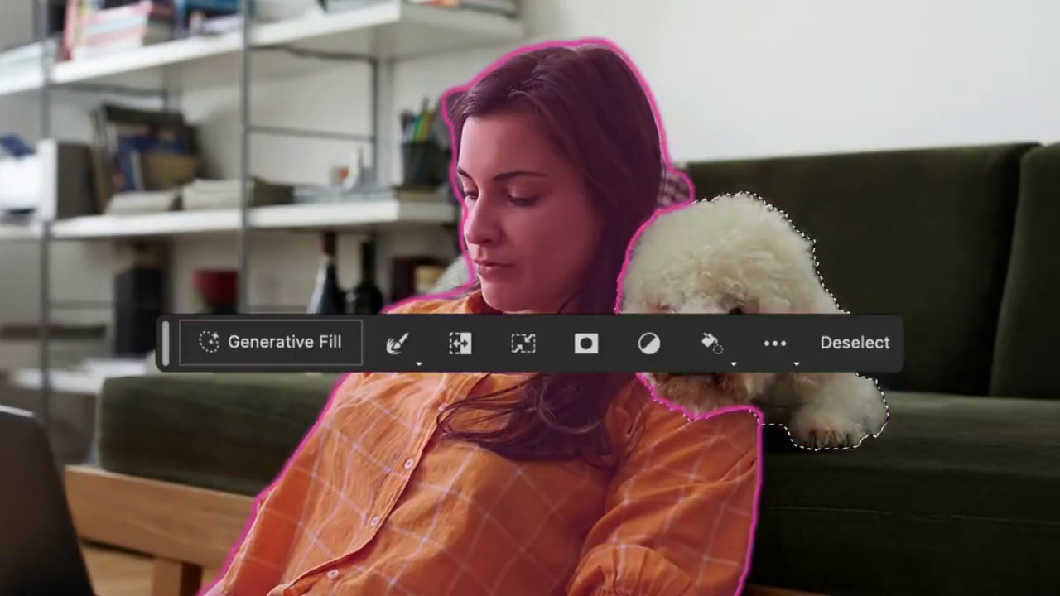
Generate an empty-prompt fill over the selected white dog to erase it
{"action": "left_click", "coordinate": [397, 343]}
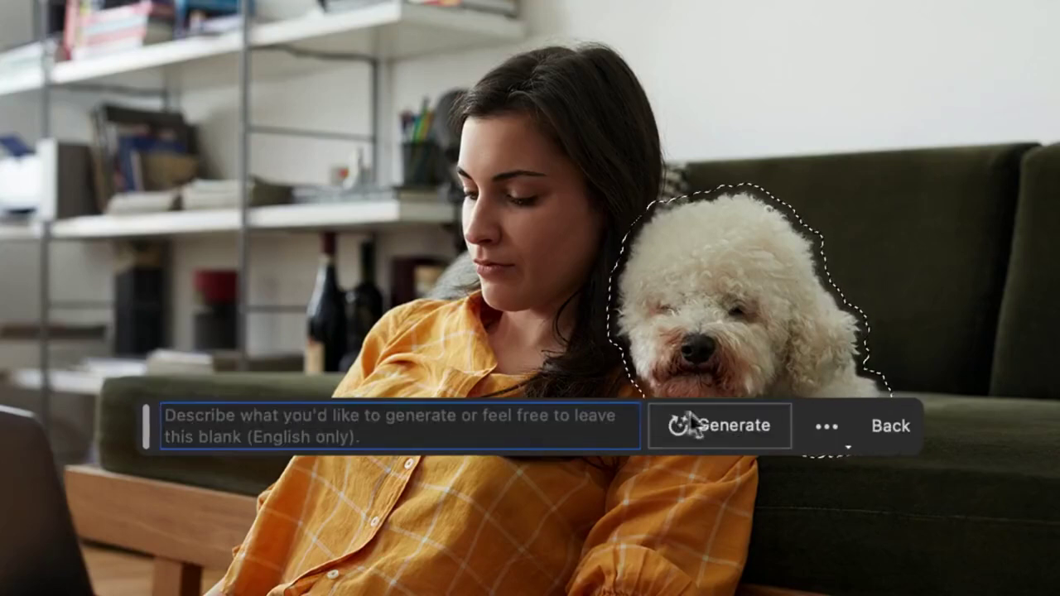
{"action": "left_click", "coordinate": [765, 434]}
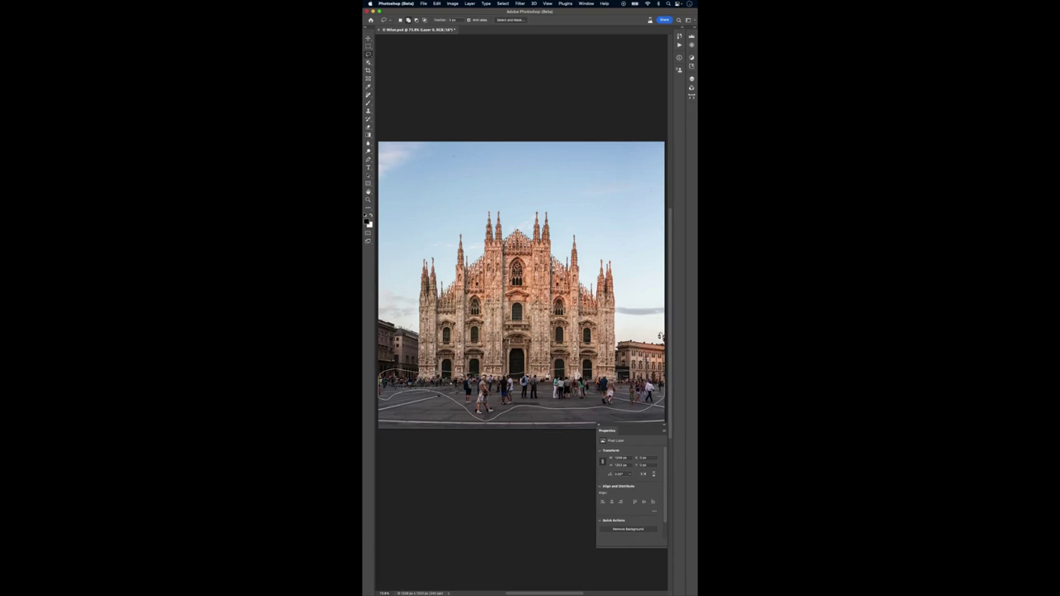
Close the lasso around the plaza crowd and Generative Fill it with an empty prompt
{"action": "left_click_drag", "start_coordinate": [448, 375], "coordinate": [380, 383]}
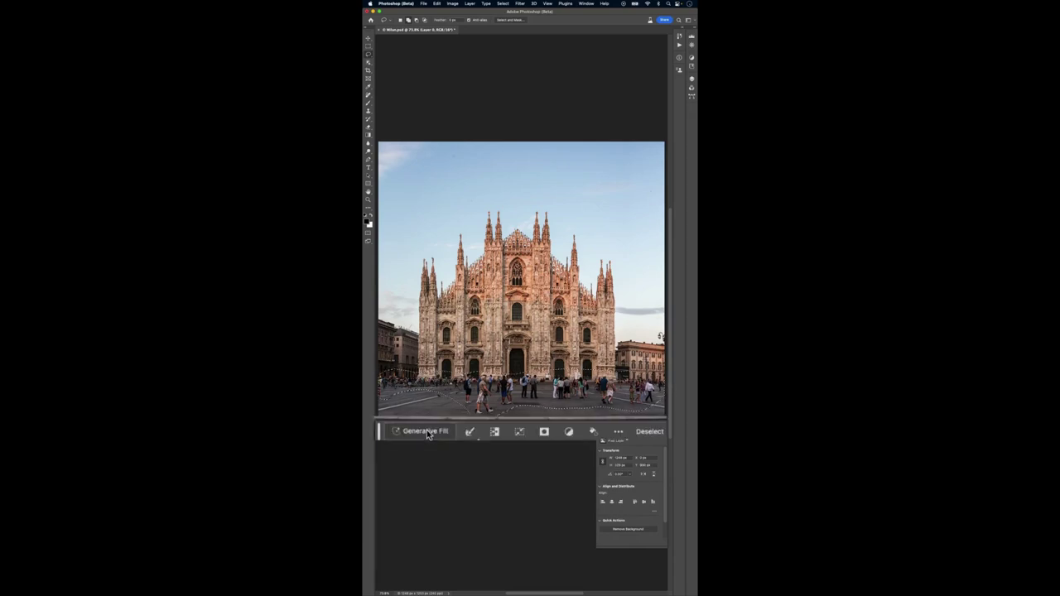
{"action": "left_click", "coordinate": [426, 432]}
{"action": "left_click", "coordinate": [602, 432]}
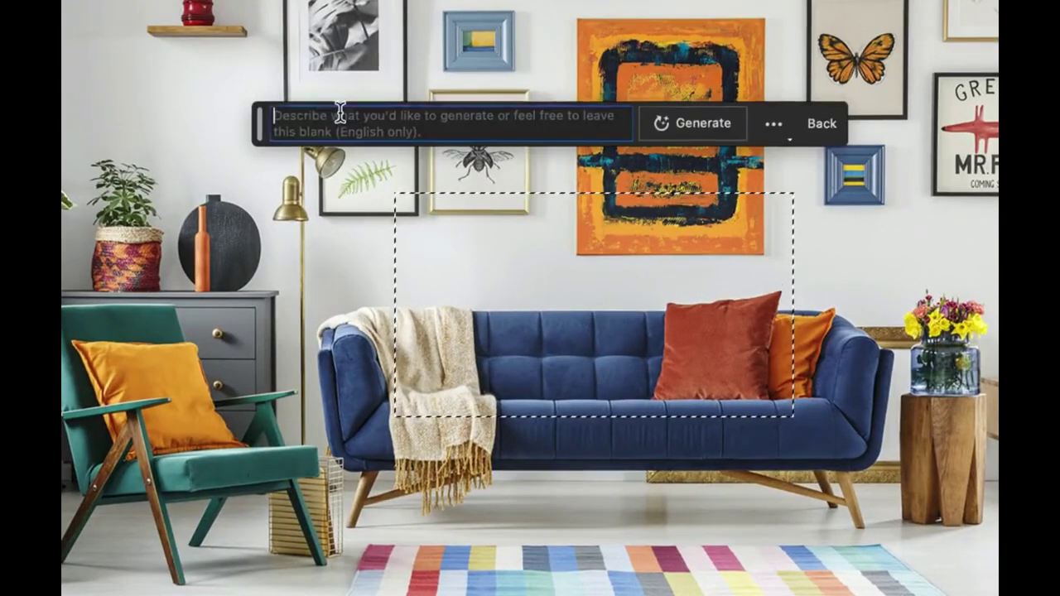
Generate 'A big fluffy dog' on the sofa selection and switch to another variation
{"action": "type", "text": "A big fluffy"}
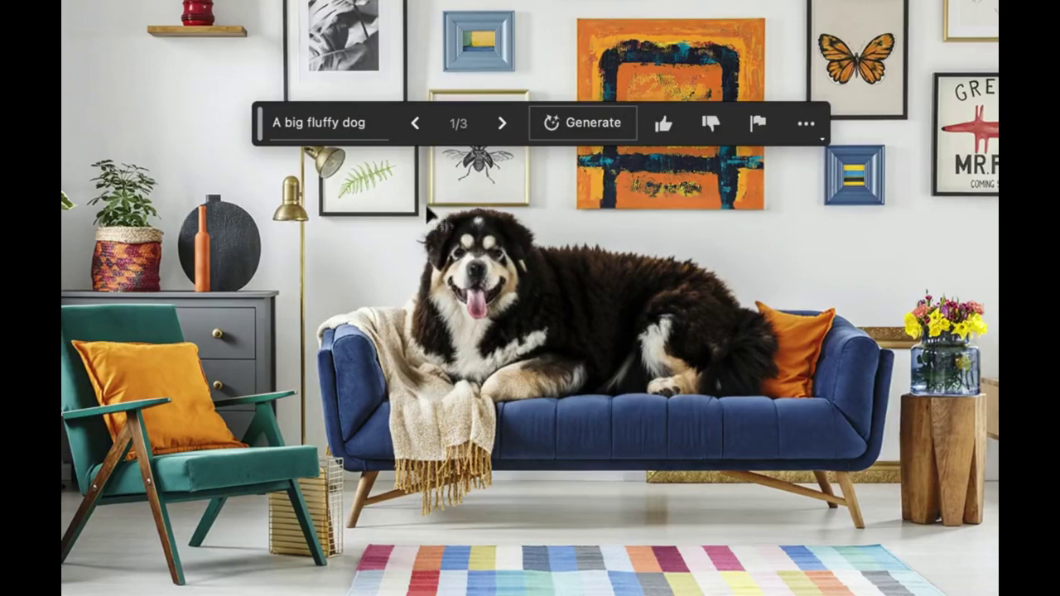
{"action": "left_click", "coordinate": [413, 117]}
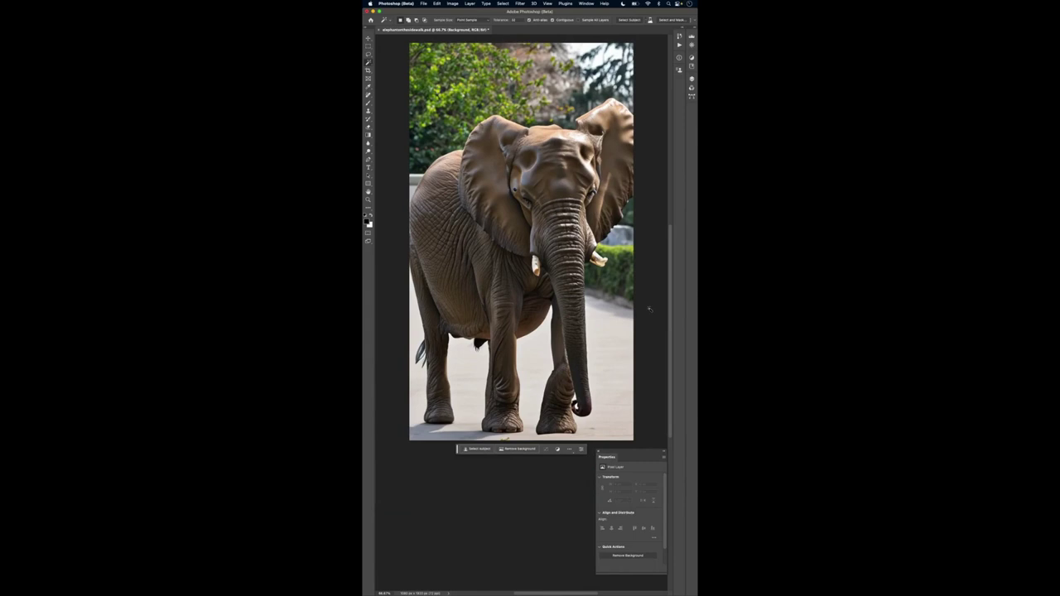
Zoom out and crop the canvas larger evenly around the elephant photo
{"action": "key", "text": "super+minus"}
{"action": "key", "text": "super+minus"}
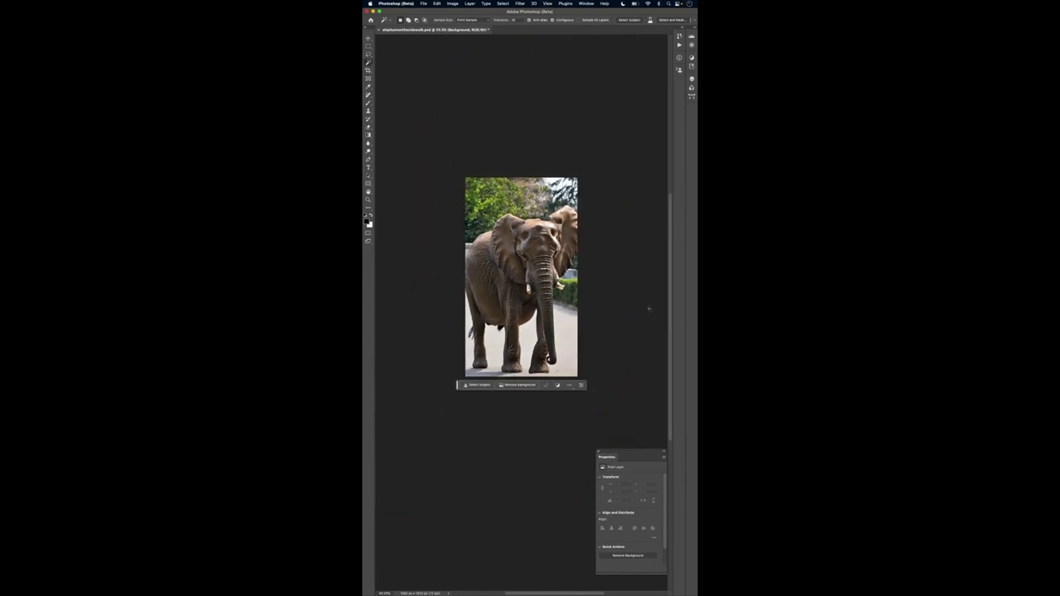
{"action": "key", "text": "c"}
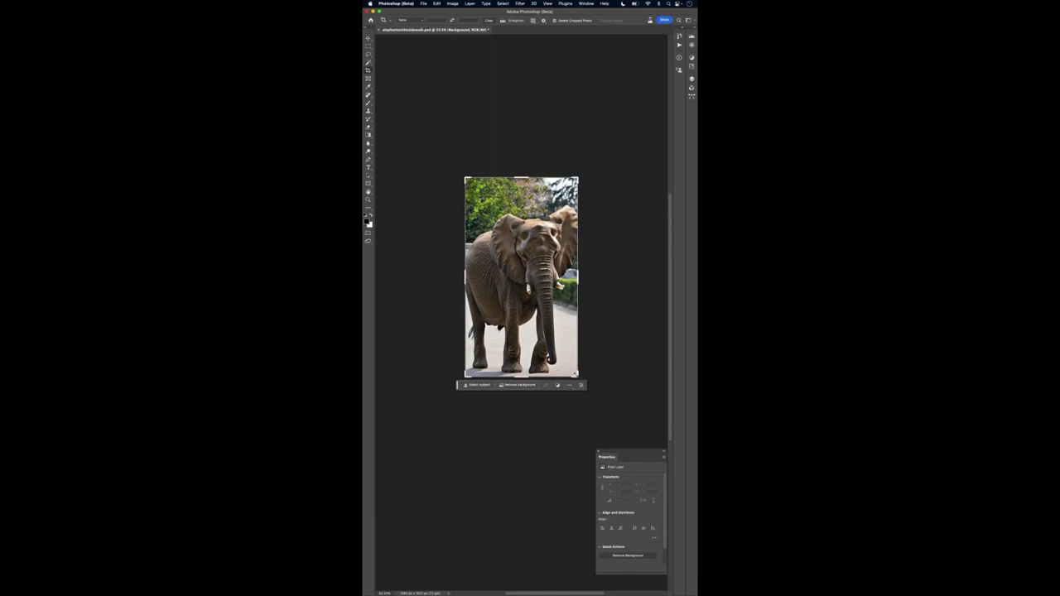
{"action": "left_click_drag", "start_coordinate": [574, 374], "coordinate": [638, 419]}
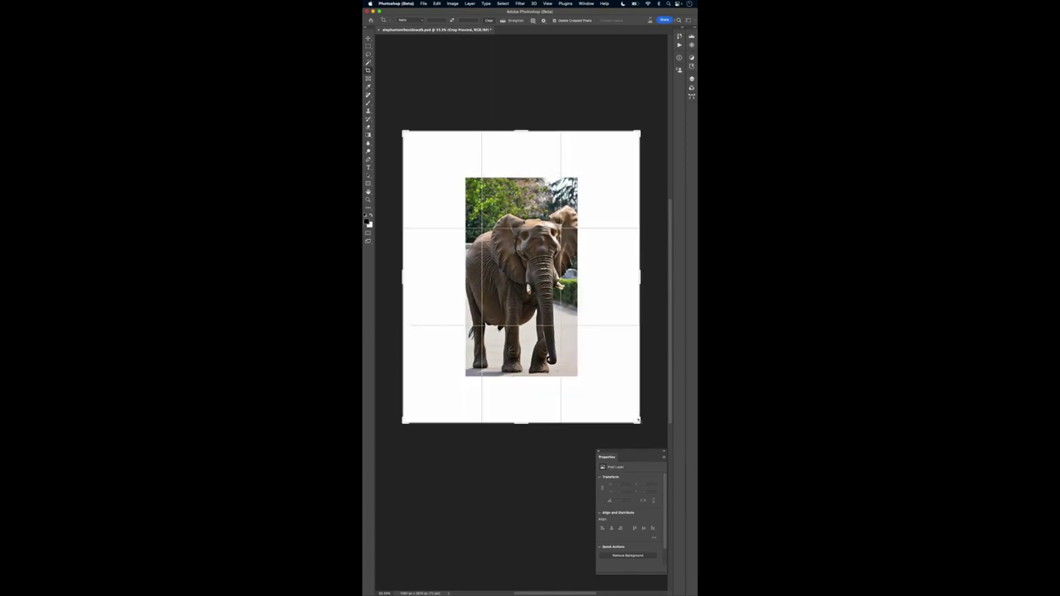
{"action": "key", "text": "Return"}
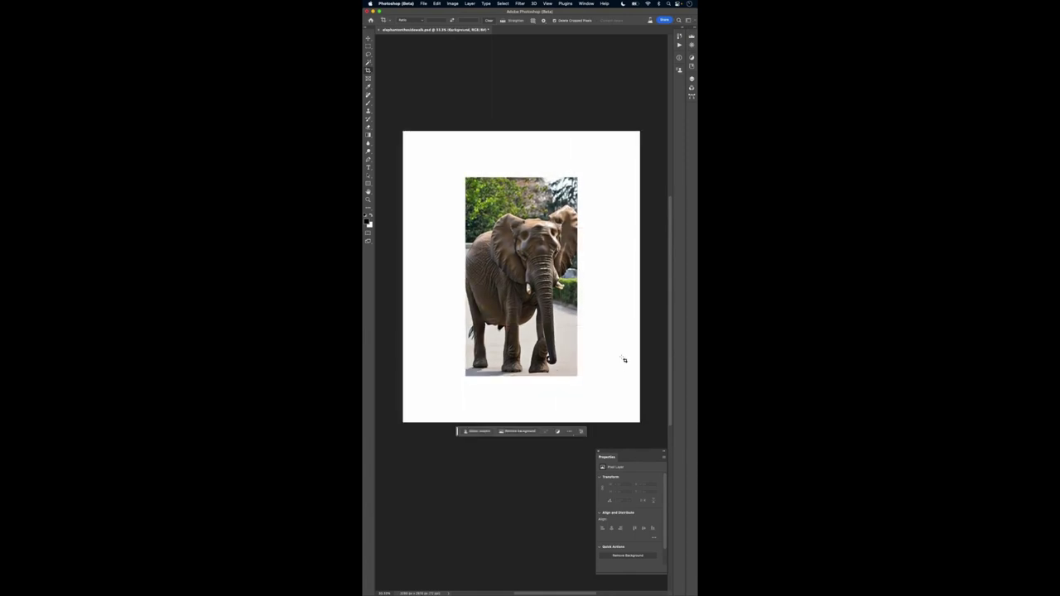
Magic Wand the white surrounding area and expand the selection
{"action": "key", "text": "w"}
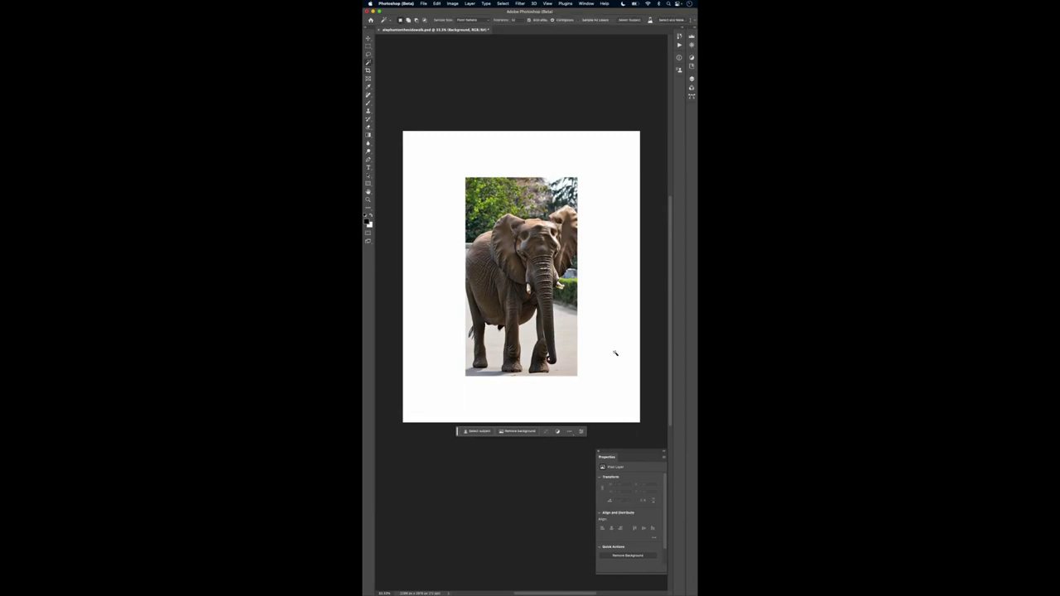
{"action": "left_click", "coordinate": [588, 372]}
{"action": "left_click", "coordinate": [495, 431]}
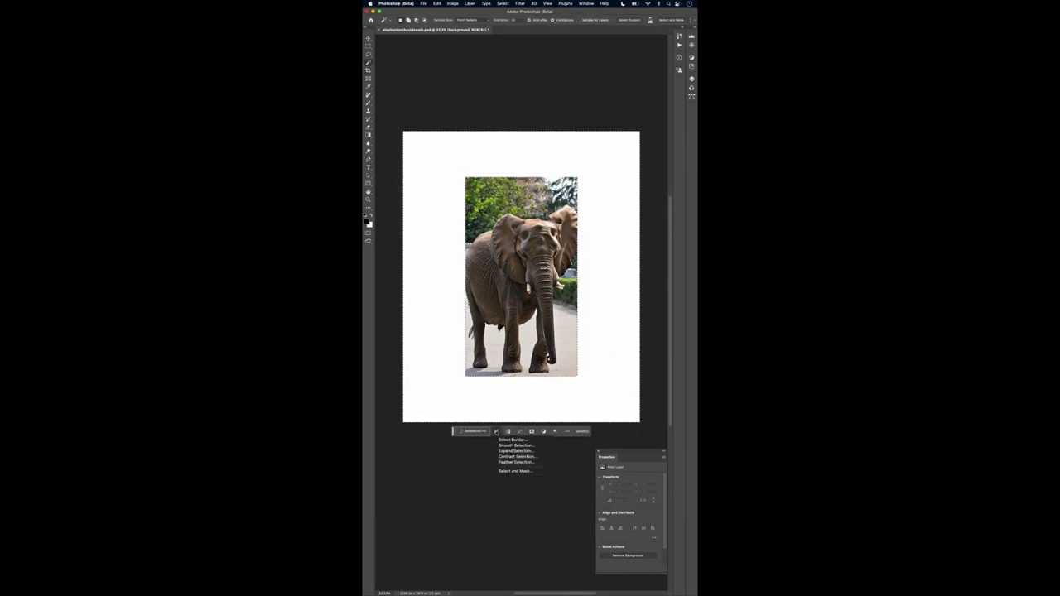
{"action": "left_click", "coordinate": [516, 451]}
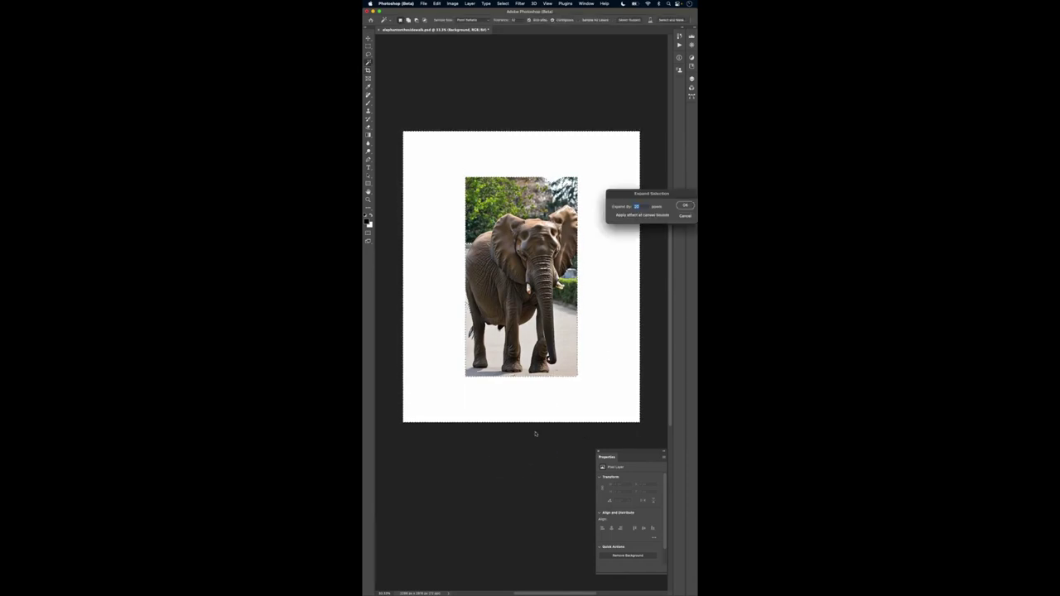
{"action": "left_click", "coordinate": [683, 206]}
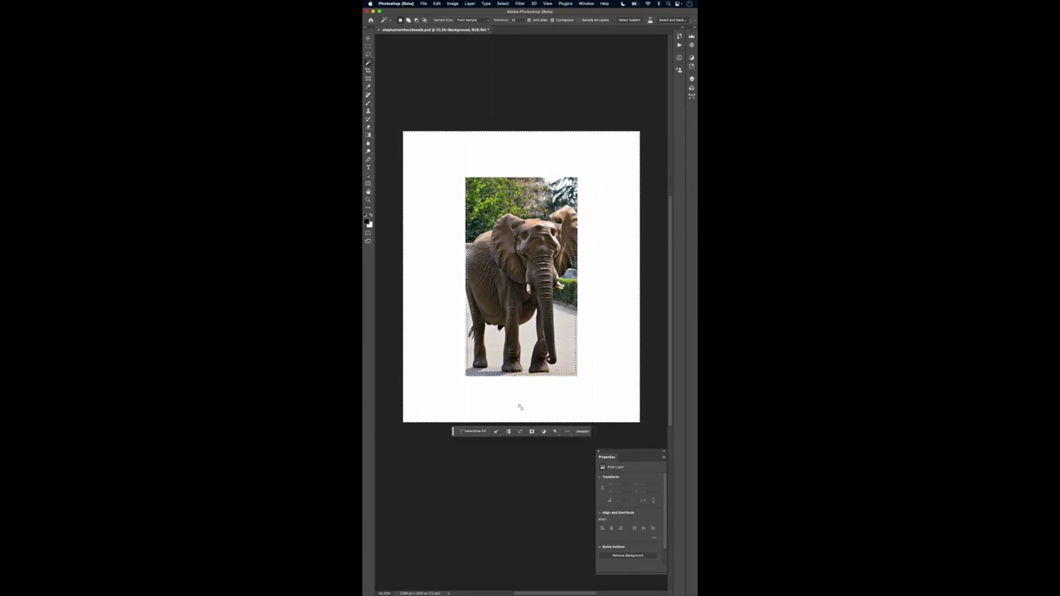
Generative Fill the blank canvas with no prompt and pick the third variation
{"action": "left_click", "coordinate": [474, 431]}
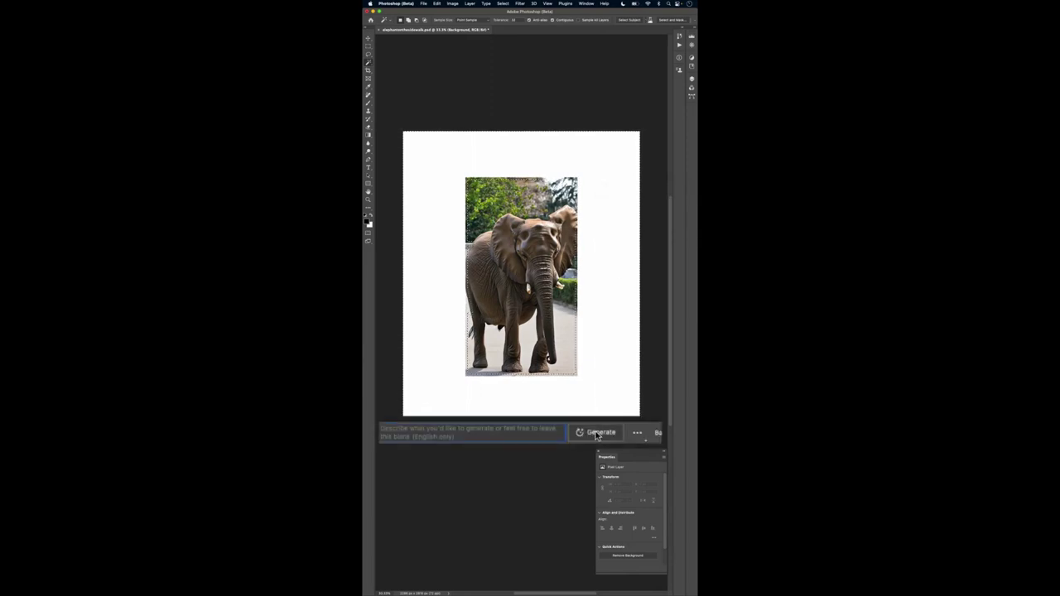
{"action": "left_click", "coordinate": [596, 434]}
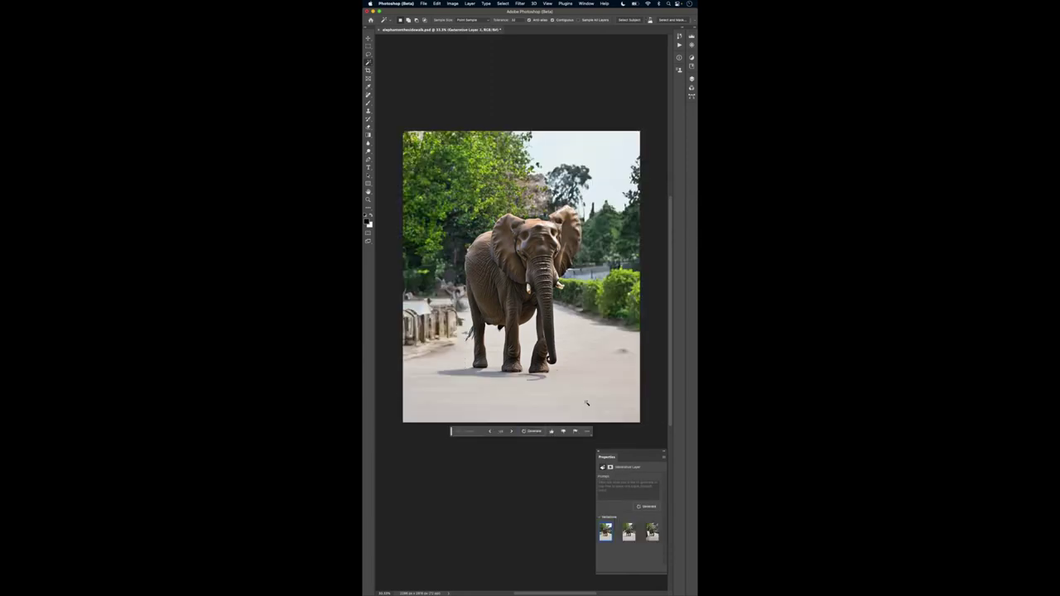
{"action": "scroll", "coordinate": [586, 403], "scroll_direction": "down", "scroll_amount": 4}
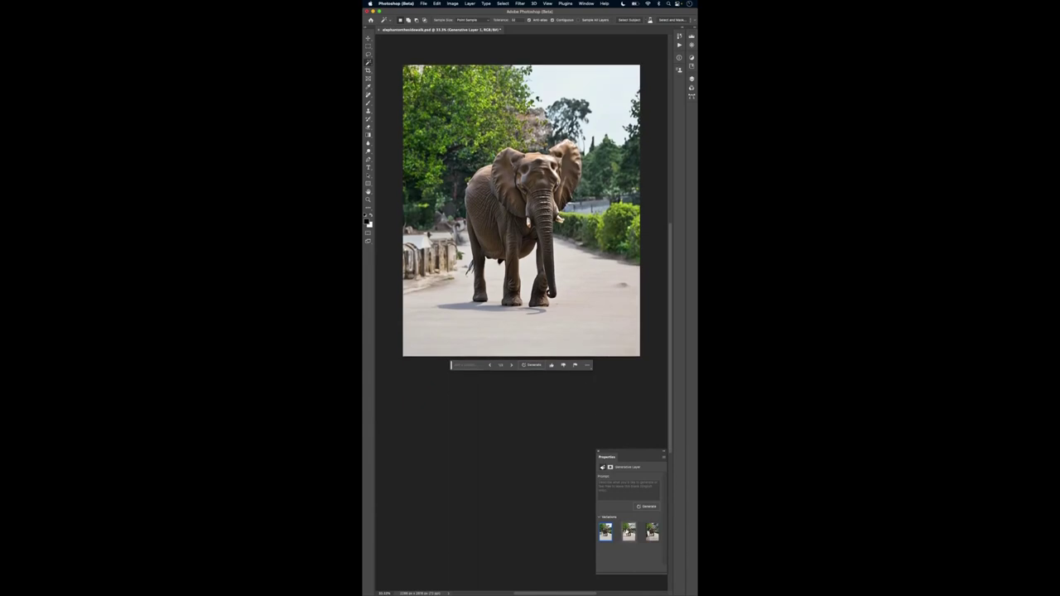
{"action": "left_click", "coordinate": [628, 531]}
{"action": "left_click", "coordinate": [651, 533]}
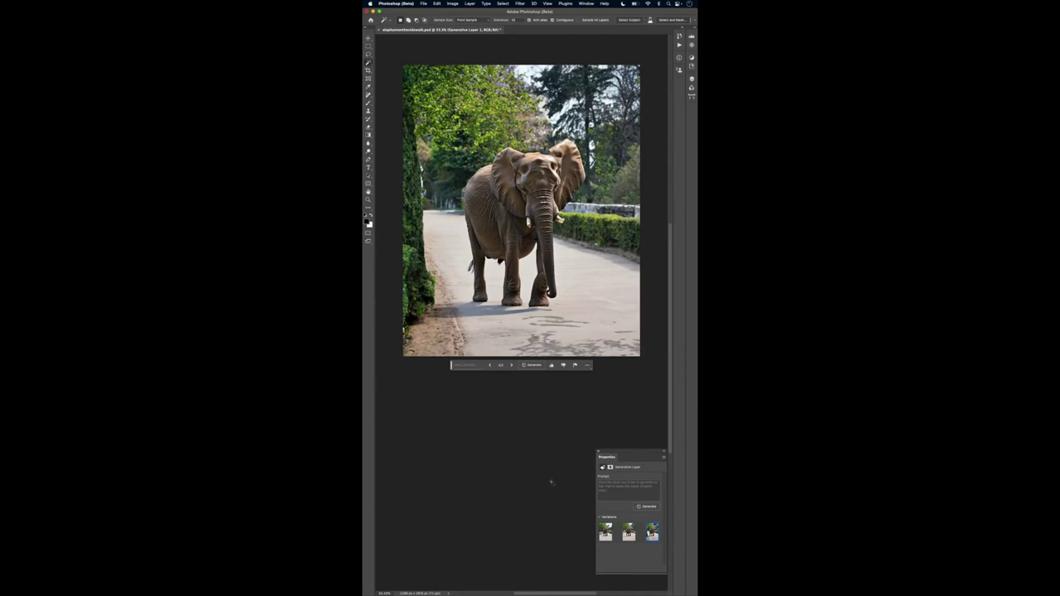
Lasso a patch of road before the elephant and generate 'pool of water' there
{"action": "key", "text": "l"}
{"action": "scroll", "coordinate": [546, 343], "scroll_direction": "down", "scroll_amount": 1}
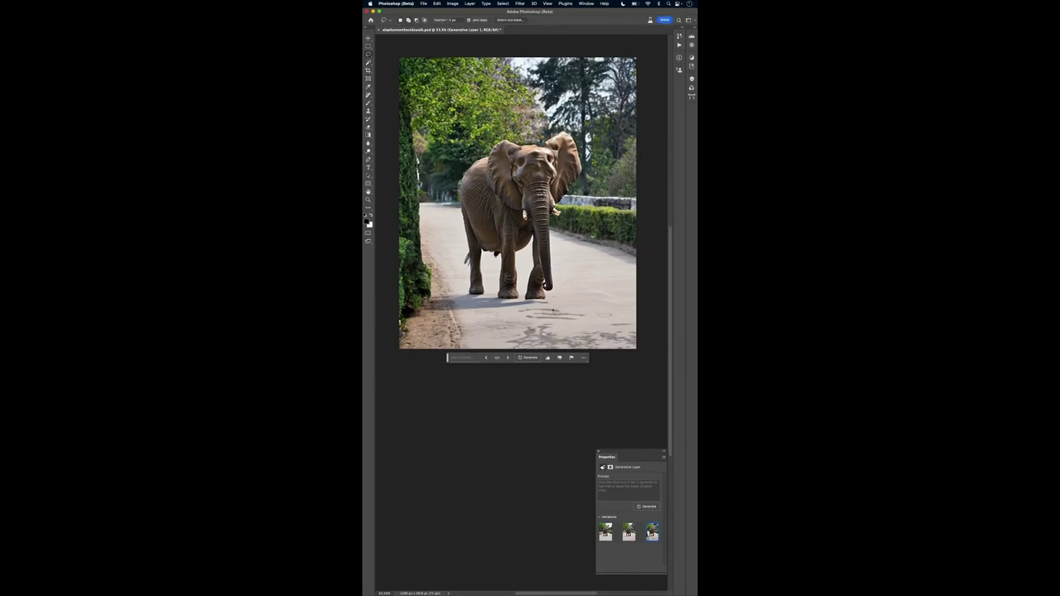
{"action": "left_click_drag", "start_coordinate": [550, 306], "coordinate": [548, 304]}
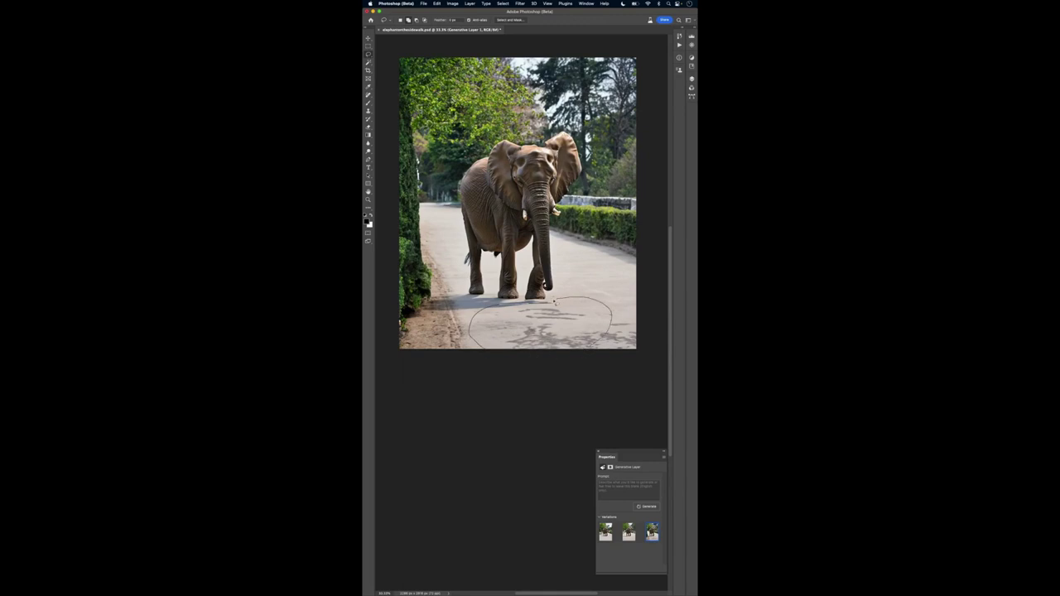
{"action": "left_click_drag", "start_coordinate": [554, 302], "coordinate": [553, 302]}
{"action": "left_click", "coordinate": [494, 359]}
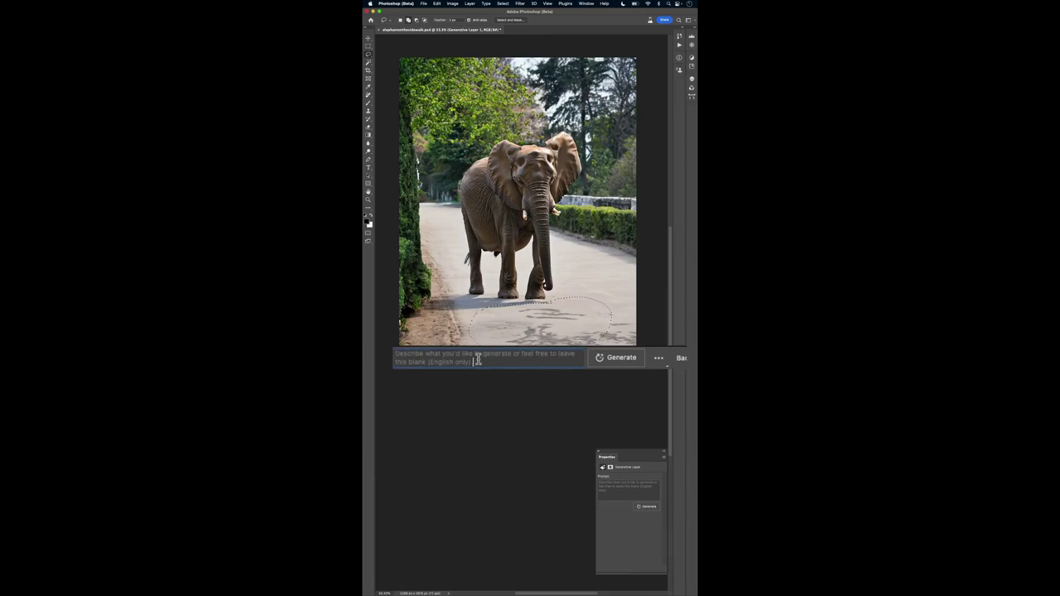
{"action": "type", "text": "pool of water"}
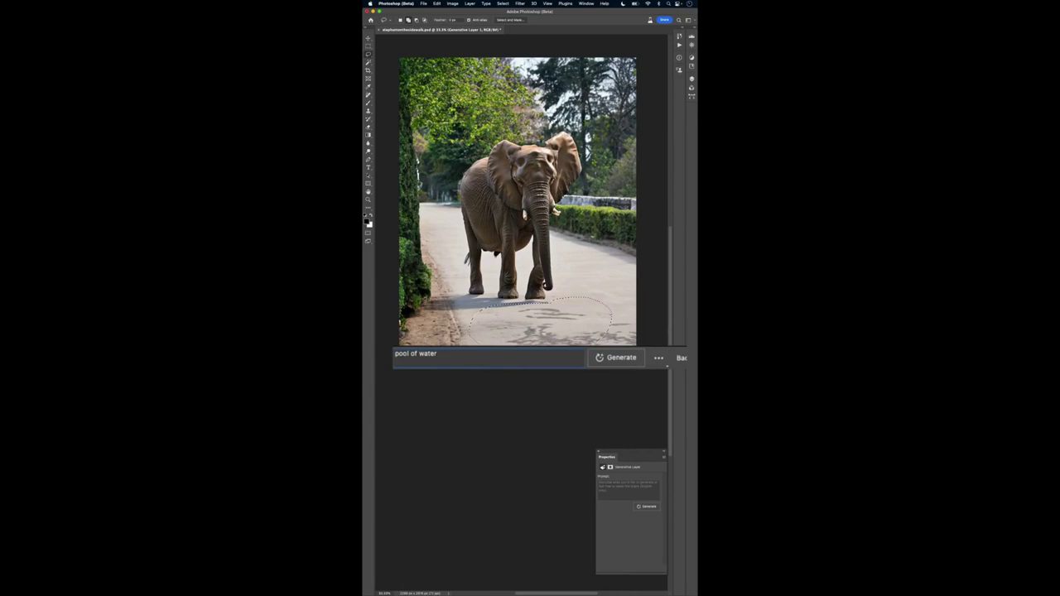
{"action": "key", "text": "Return"}
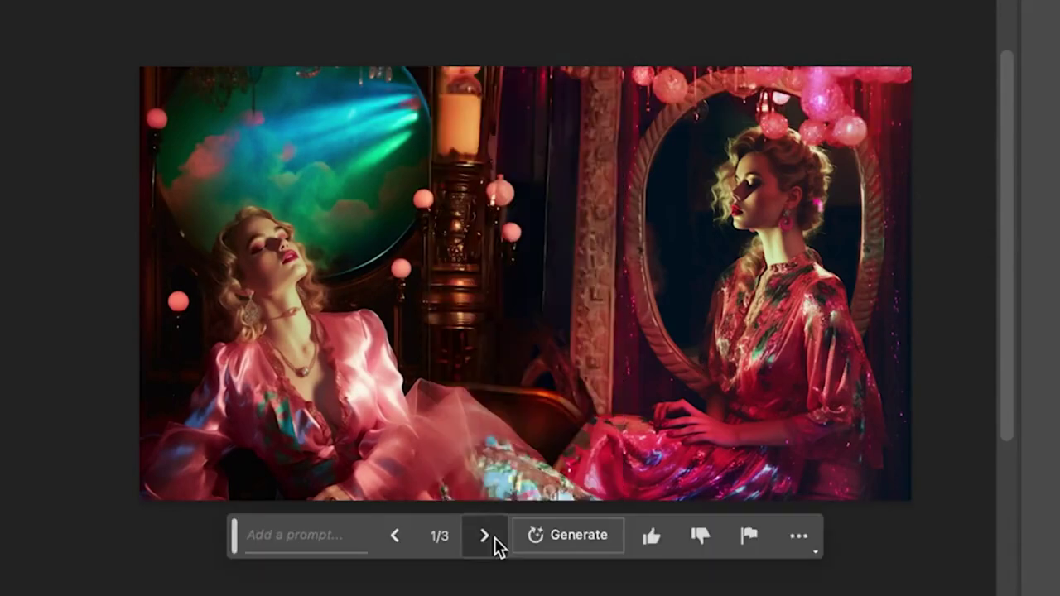
Step through the generated variations of the joined scene and return to the first
{"action": "left_click", "coordinate": [491, 538]}
{"action": "left_click", "coordinate": [492, 537]}
{"action": "left_click", "coordinate": [485, 536]}
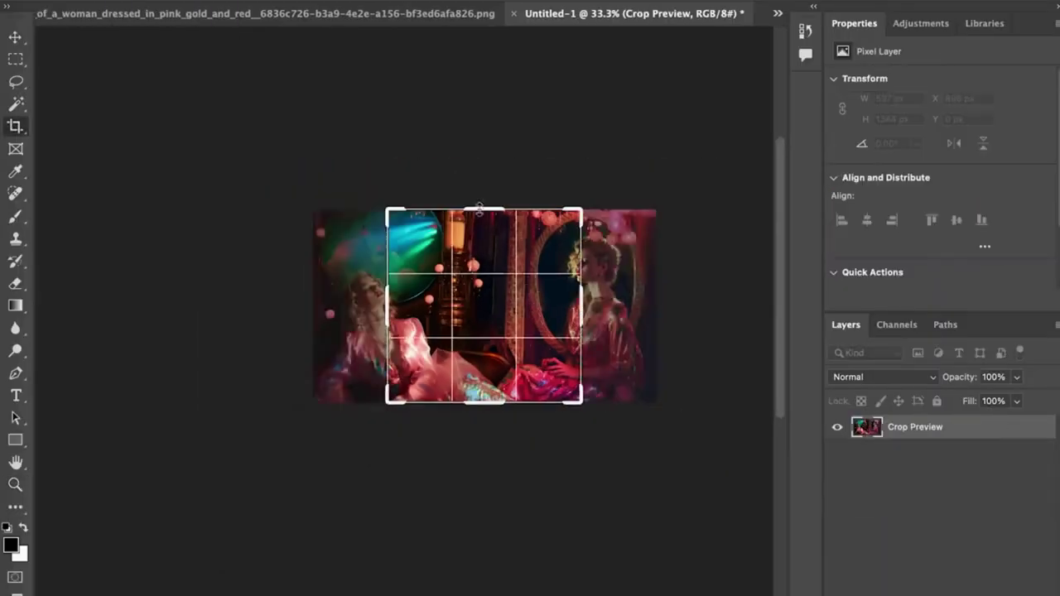
Extend the canvas upward, select the transparent top area, and generatively fill it
{"action": "left_click_drag", "start_coordinate": [478, 208], "coordinate": [477, 135]}
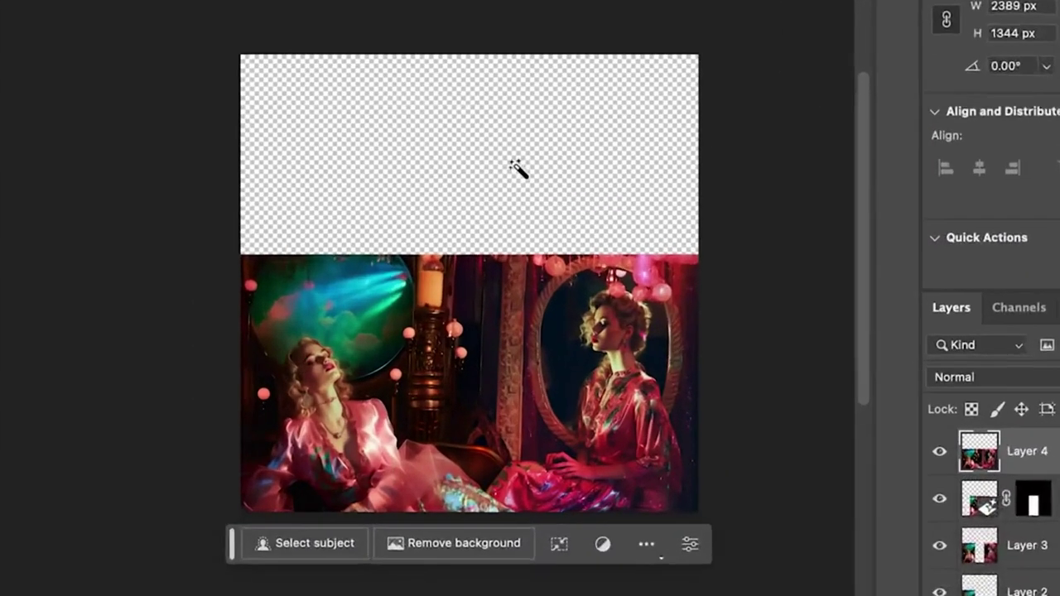
{"action": "left_click", "coordinate": [515, 165]}
{"action": "left_click", "coordinate": [279, 282]}
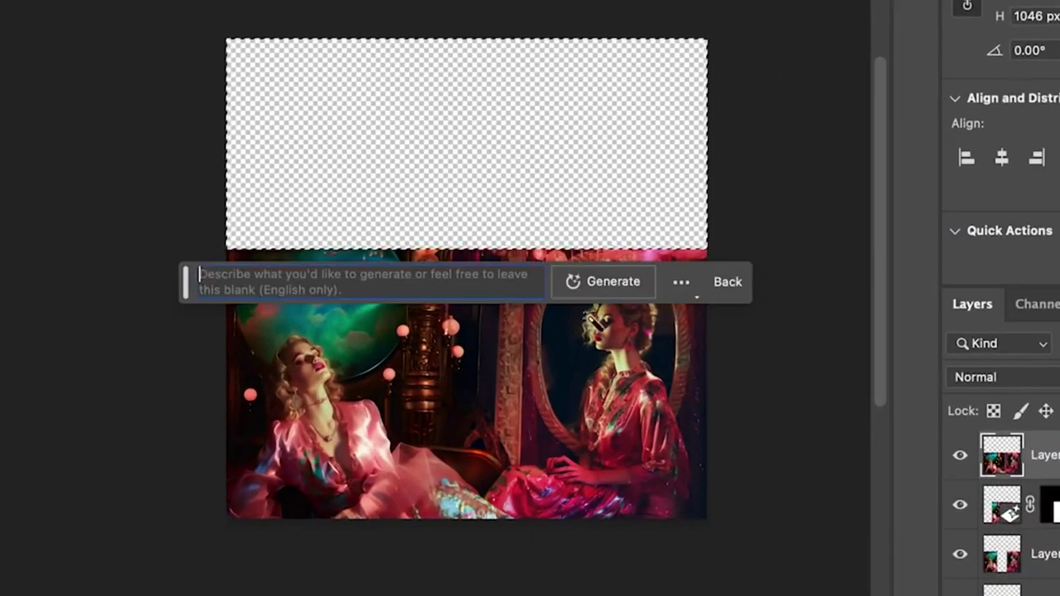
{"action": "left_click", "coordinate": [610, 286]}
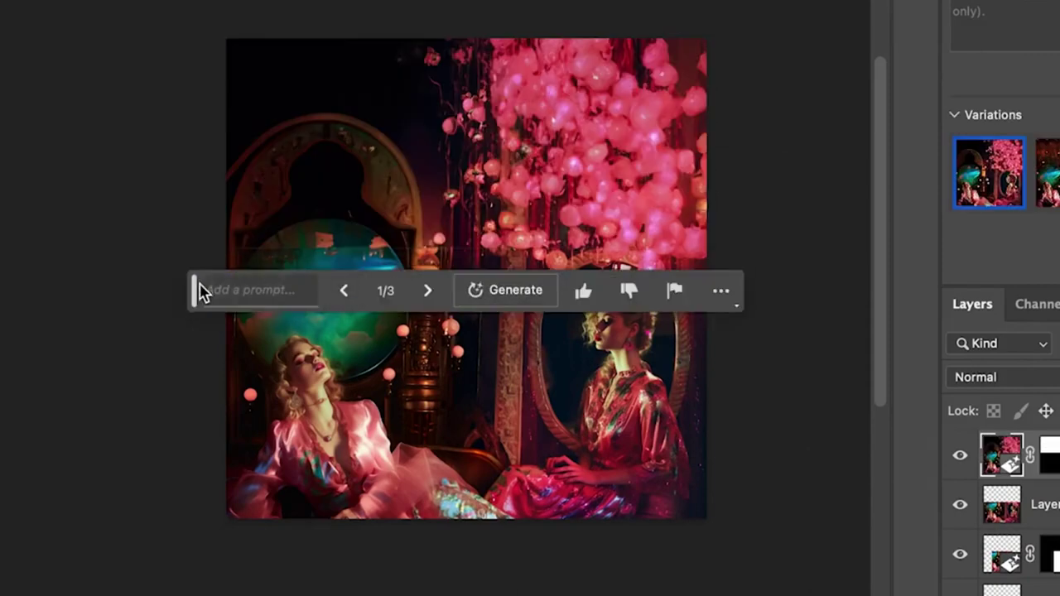
Cycle through the three top-area variations and wrap back to the first
{"action": "left_click_drag", "start_coordinate": [201, 289], "coordinate": [138, 558]}
{"action": "left_click", "coordinate": [373, 560]}
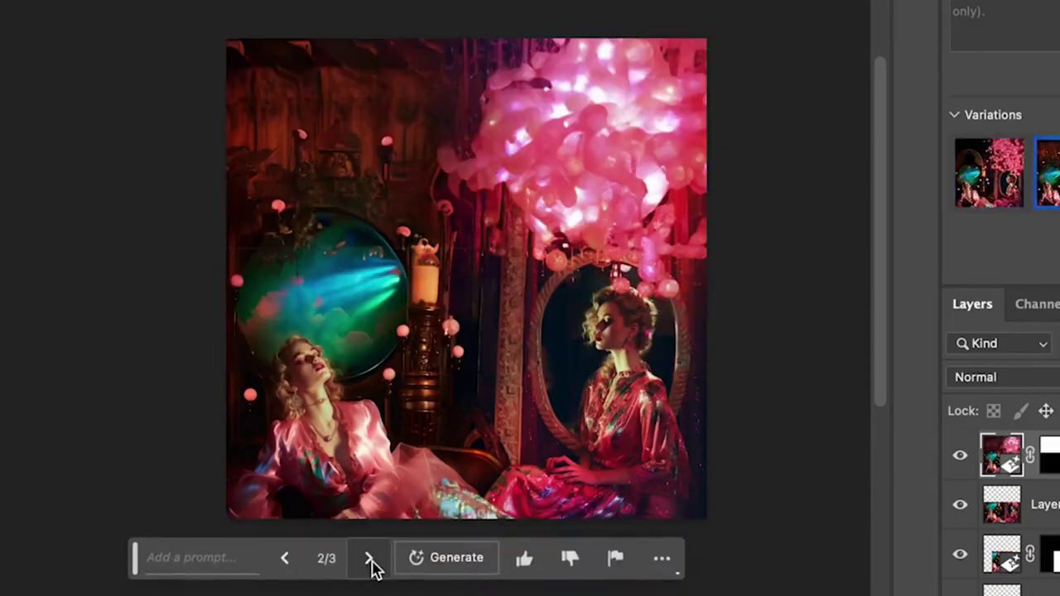
{"action": "left_click", "coordinate": [371, 562]}
{"action": "left_click", "coordinate": [372, 565]}
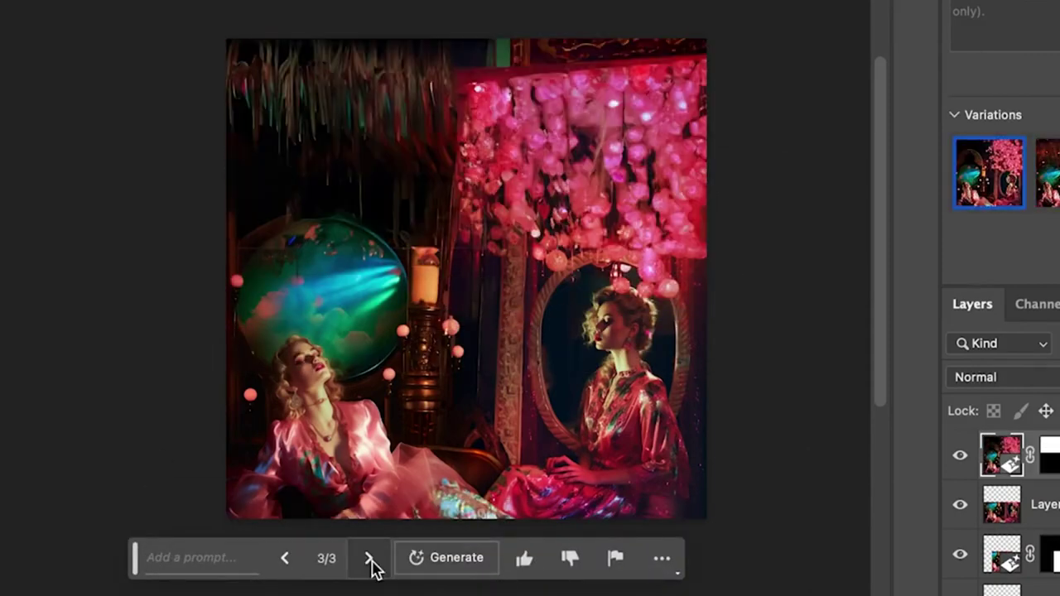
Crop the canvas outward on the left and generatively fill the strip, viewing variations
{"action": "key", "text": "c"}
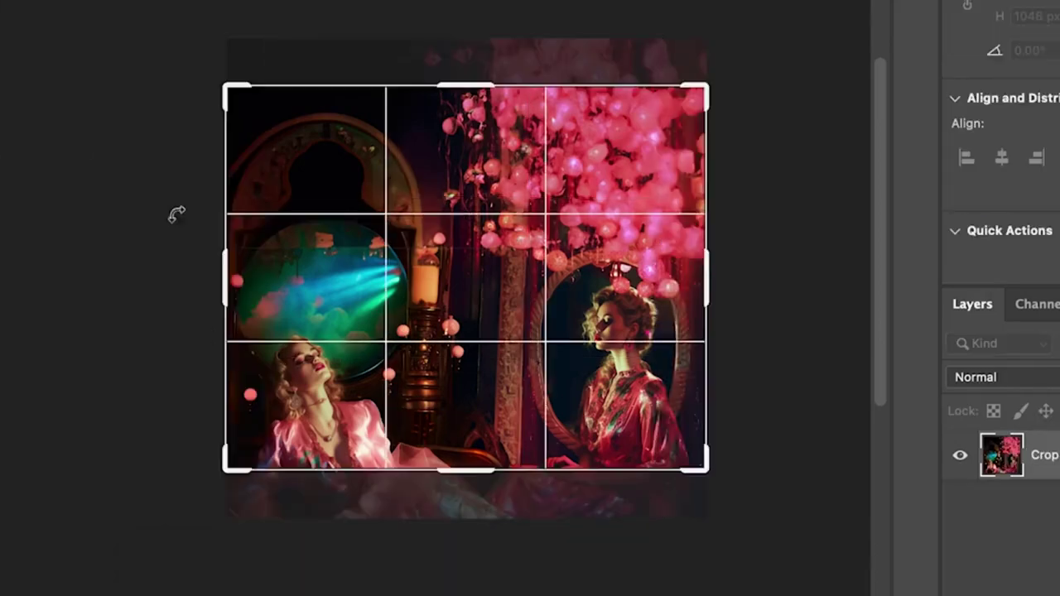
{"action": "left_click_drag", "start_coordinate": [224, 466], "coordinate": [198, 487]}
{"action": "left_click_drag", "start_coordinate": [208, 71], "coordinate": [199, 64]}
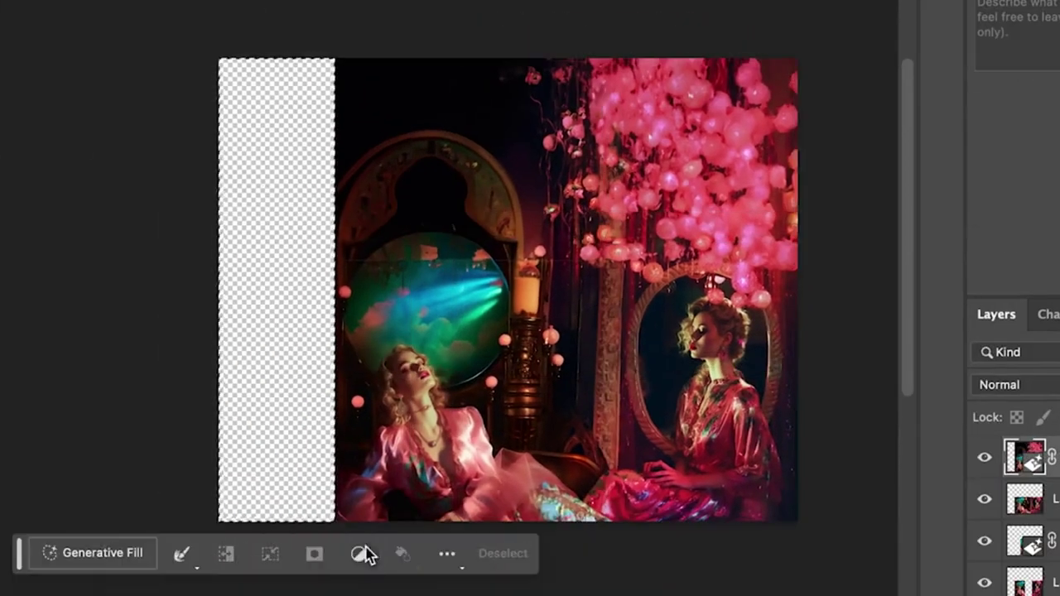
{"action": "left_click", "coordinate": [99, 561]}
{"action": "key", "text": "Return"}
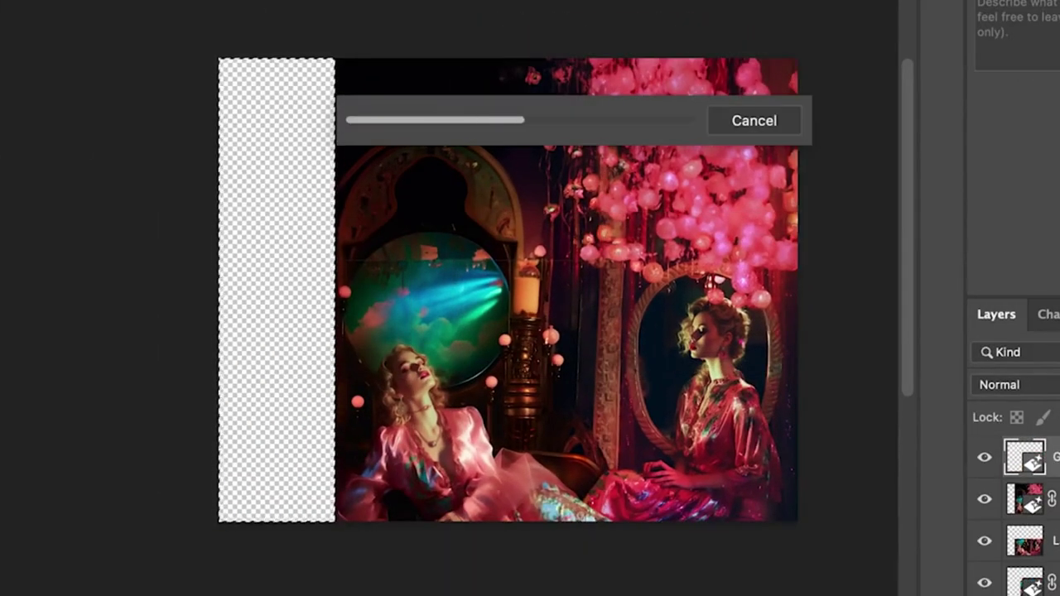
{"action": "left_click", "coordinate": [246, 555]}
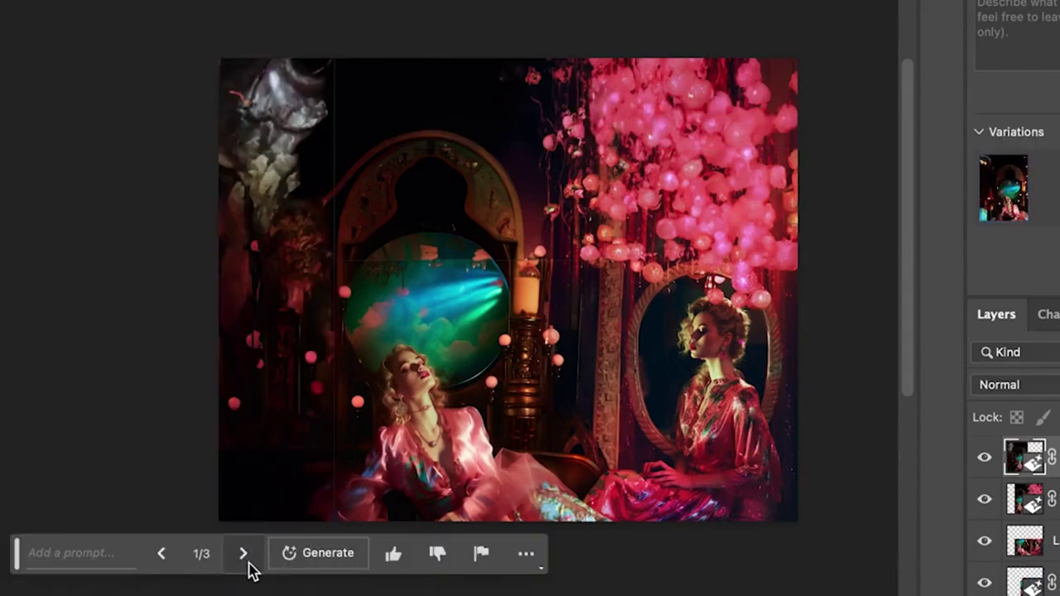
{"action": "left_click", "coordinate": [244, 554]}
Crop to 16:9 widening rightward, then Magic Wand and generatively fill the right strip
{"action": "key", "text": "c"}
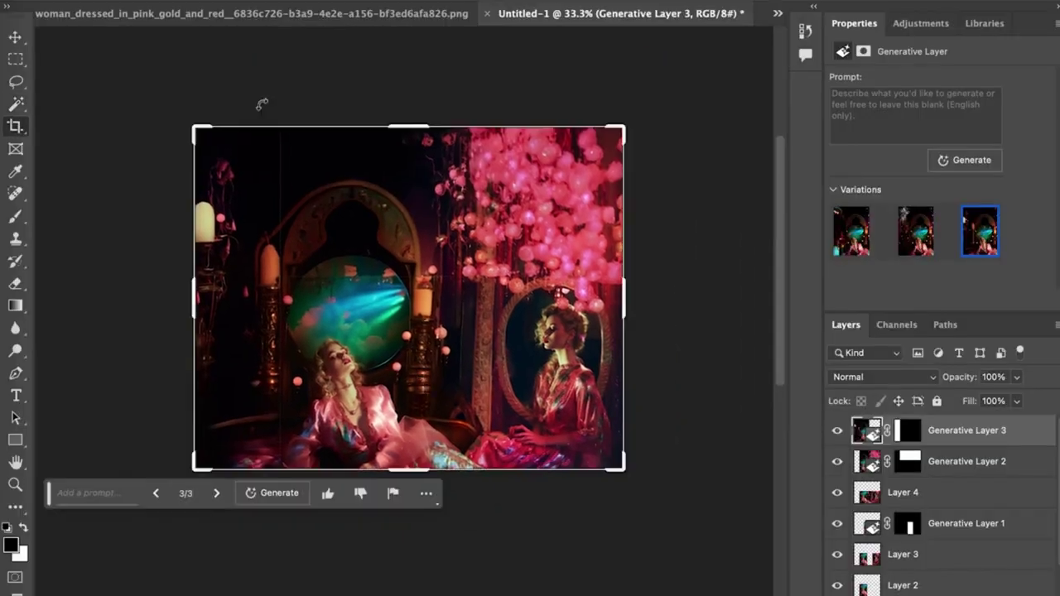
{"action": "left_click", "coordinate": [141, 2]}
{"action": "left_click", "coordinate": [158, 37]}
{"action": "left_click_drag", "start_coordinate": [626, 300], "coordinate": [688, 307]}
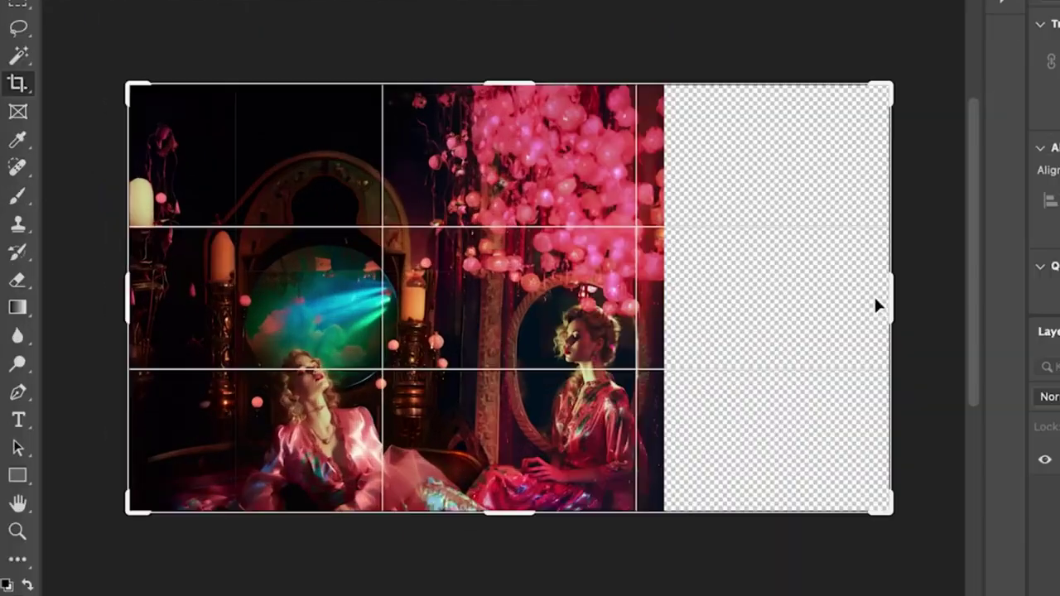
{"action": "key", "text": "Return"}
{"action": "key", "text": "w"}
{"action": "left_click", "coordinate": [700, 440]}
{"action": "left_click", "coordinate": [549, 543]}
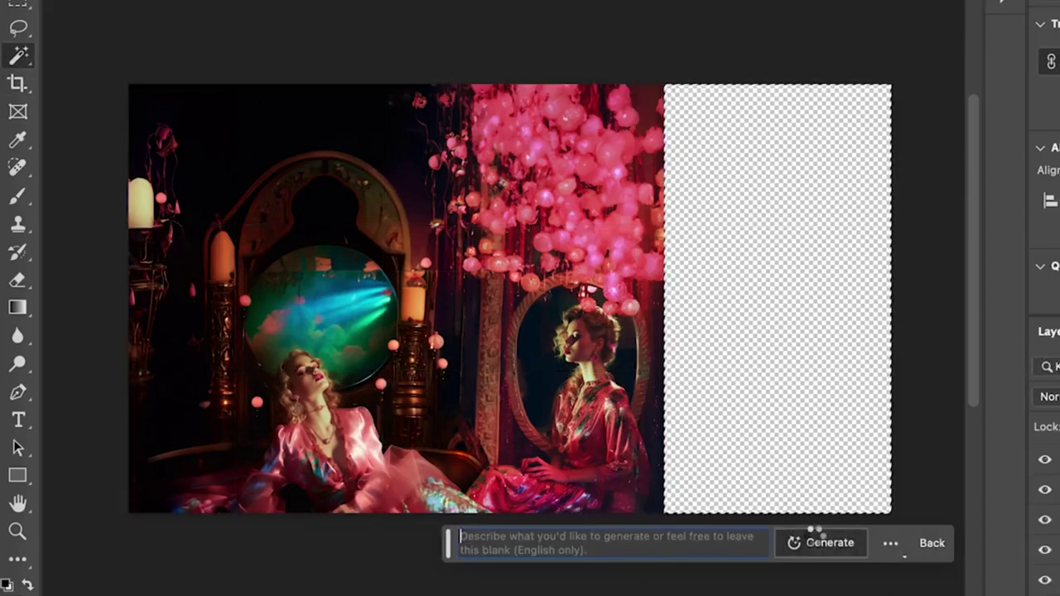
{"action": "left_click", "coordinate": [812, 539]}
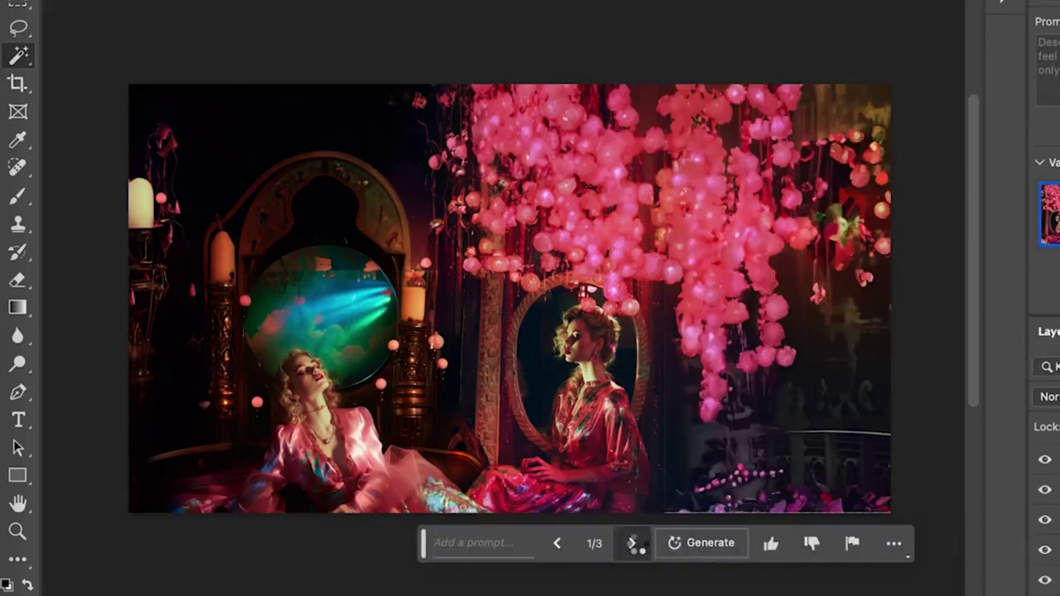
{"action": "left_click", "coordinate": [633, 543]}
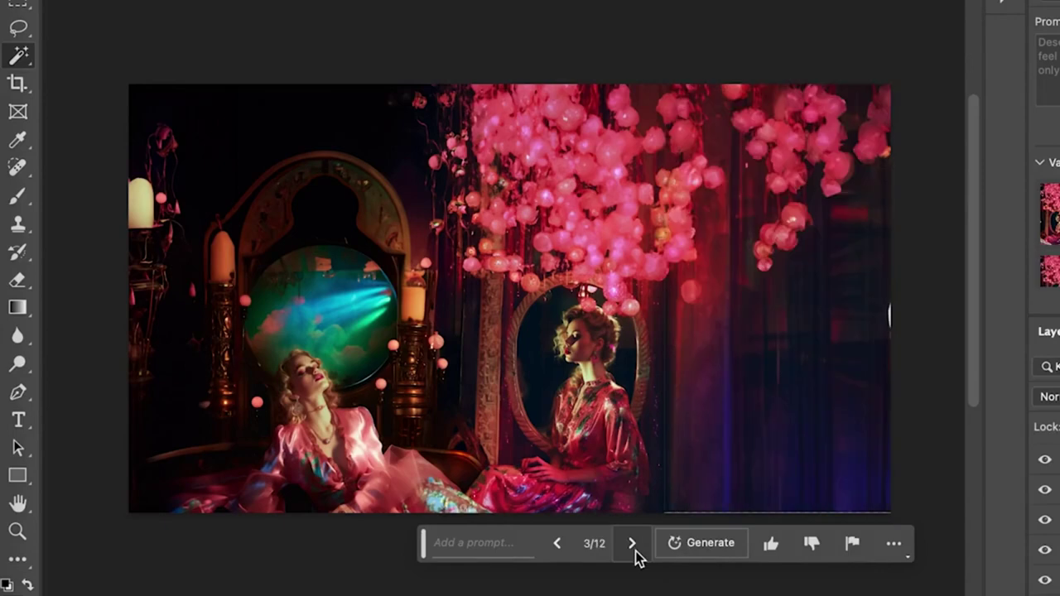
{"action": "key", "text": "l"}
{"action": "mouse_move", "coordinate": [627, 88]}
{"action": "left_mouse_down"}
{"action": "mouse_move", "coordinate": [584, 132]}
{"action": "mouse_move", "coordinate": [653, 535]}
{"action": "mouse_move", "coordinate": [700, 62]}
{"action": "left_mouse_up"}
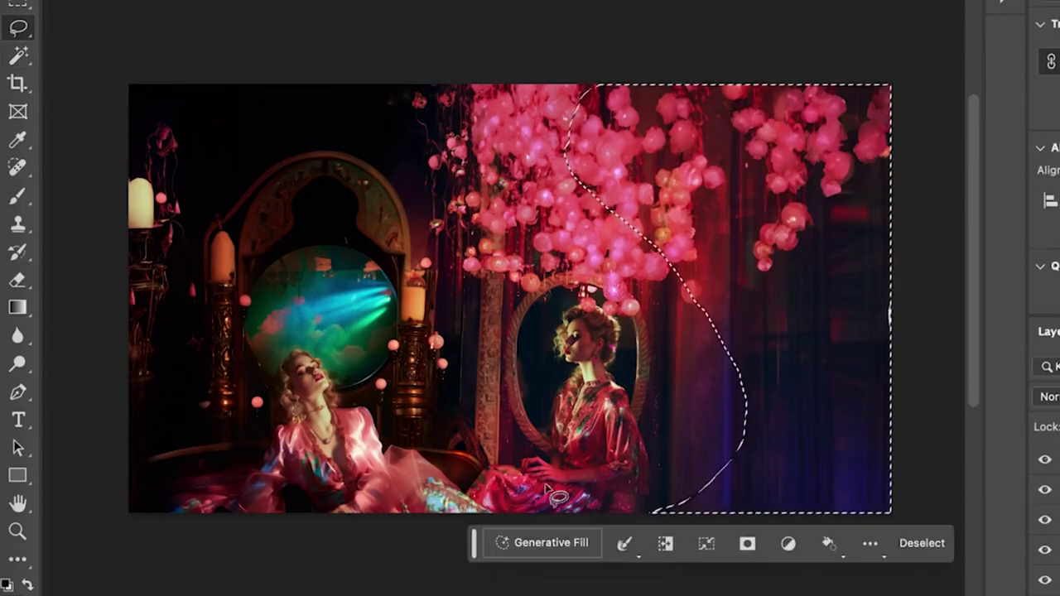
Generate the 'tree' fill on the right side and choose variation 2/6, the pink tree showing a trunk
{"action": "left_click", "coordinate": [551, 543]}
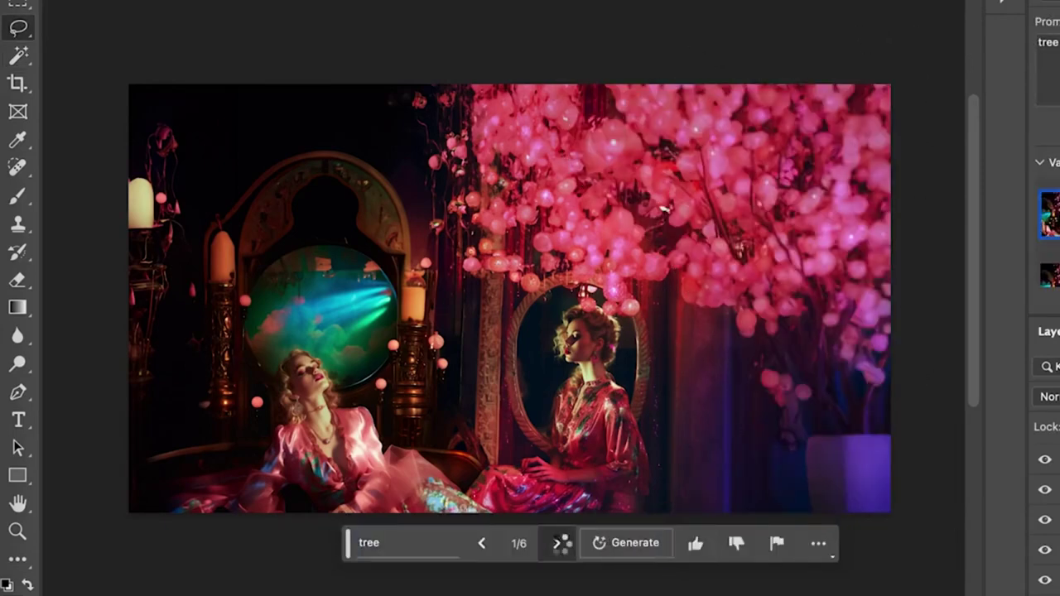
{"action": "left_click", "coordinate": [557, 543]}
{"action": "left_click", "coordinate": [558, 544]}
{"action": "left_click", "coordinate": [481, 543]}
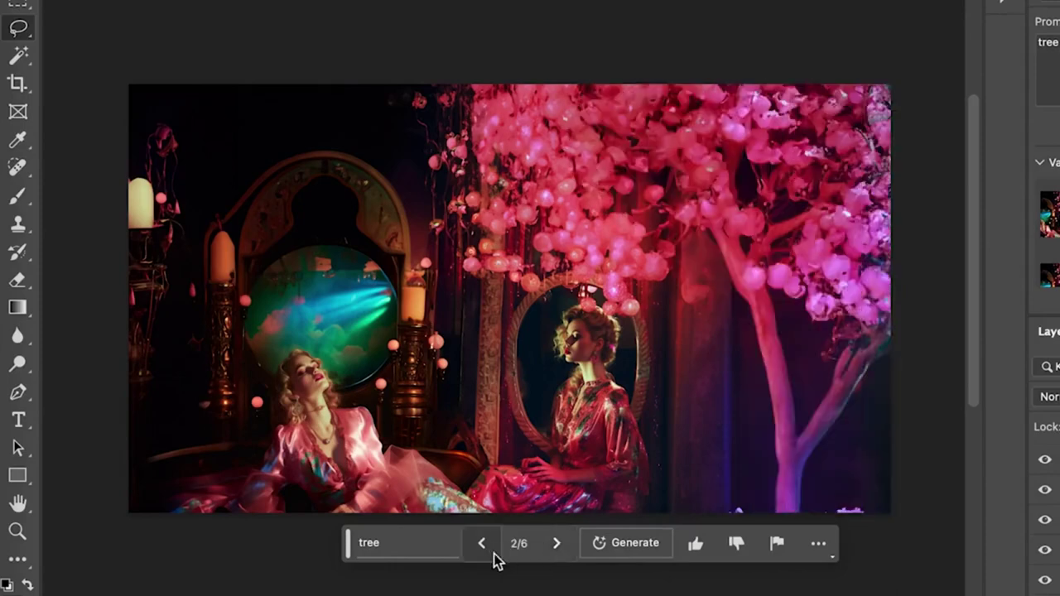